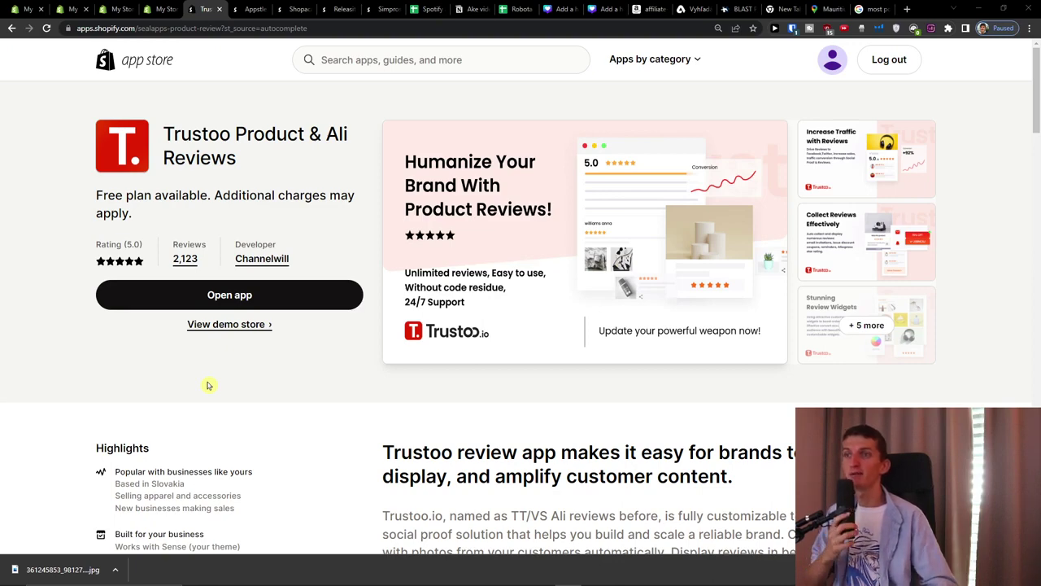
View the enlarged Trustoo promo screenshot, then highlight the app name and plan description
{"action": "left_click", "coordinate": [729, 187]}
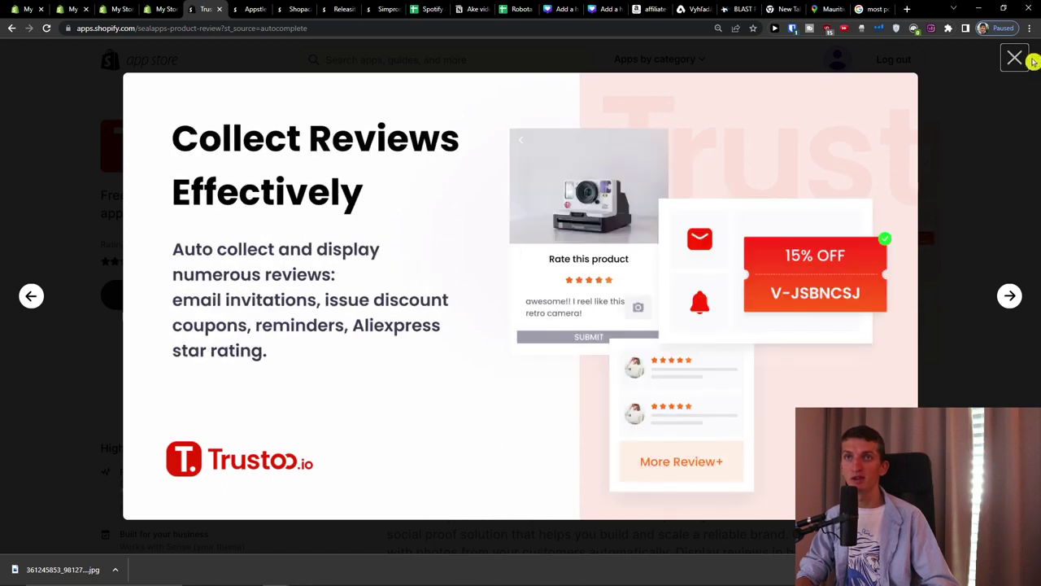
{"action": "left_click", "coordinate": [1016, 58]}
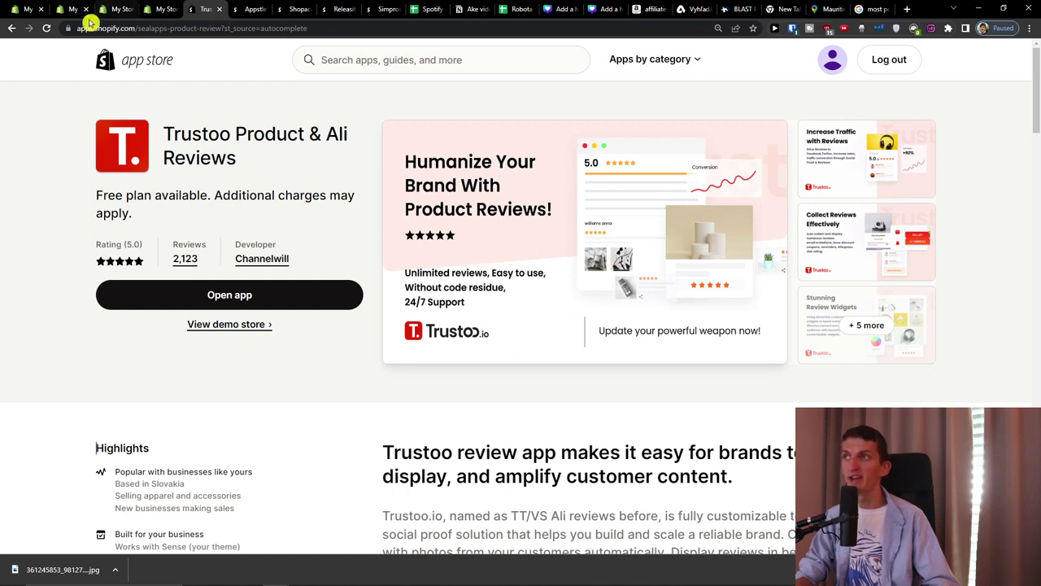
{"action": "left_click_drag", "start_coordinate": [164, 134], "coordinate": [289, 170]}
{"action": "left_click", "coordinate": [288, 170]}
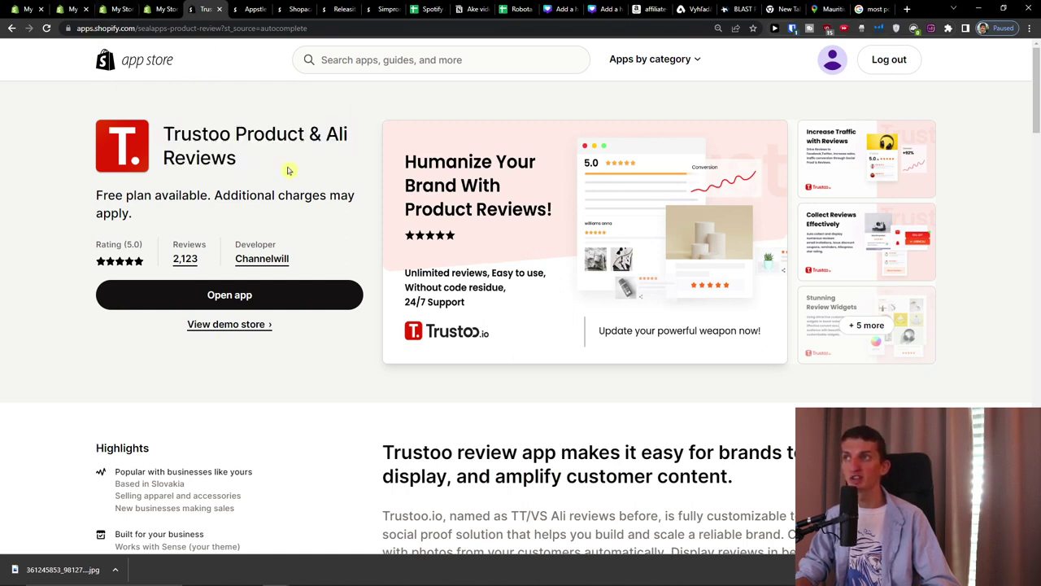
{"action": "left_click_drag", "start_coordinate": [163, 134], "coordinate": [301, 197]}
In the admin Trustoo setup guide, keep English as the store's primary language
{"action": "left_click", "coordinate": [167, 6]}
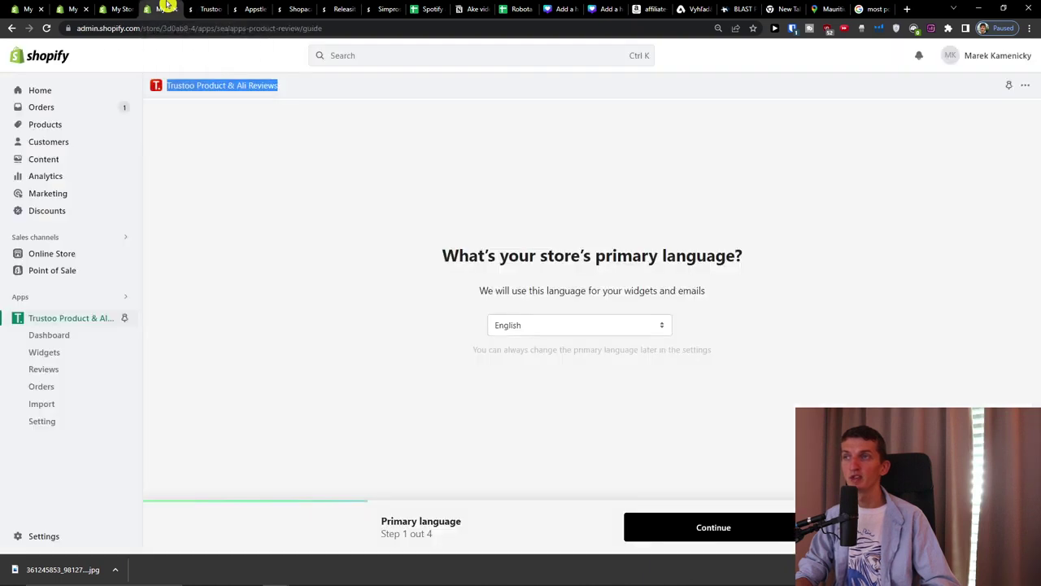
{"action": "left_click_drag", "start_coordinate": [442, 256], "coordinate": [765, 265]}
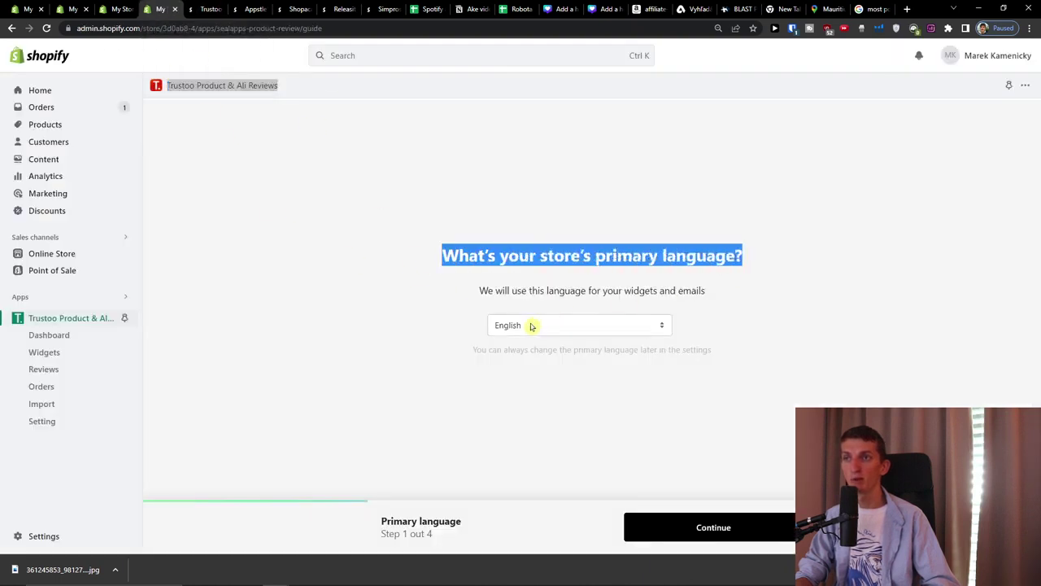
{"action": "left_click_drag", "start_coordinate": [478, 290], "coordinate": [749, 297]}
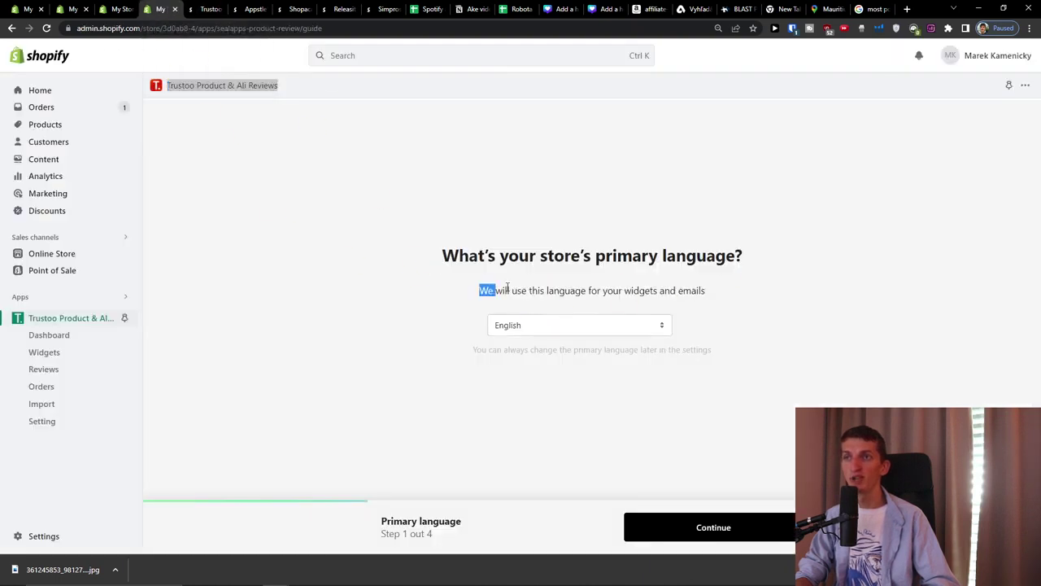
{"action": "left_click", "coordinate": [601, 322]}
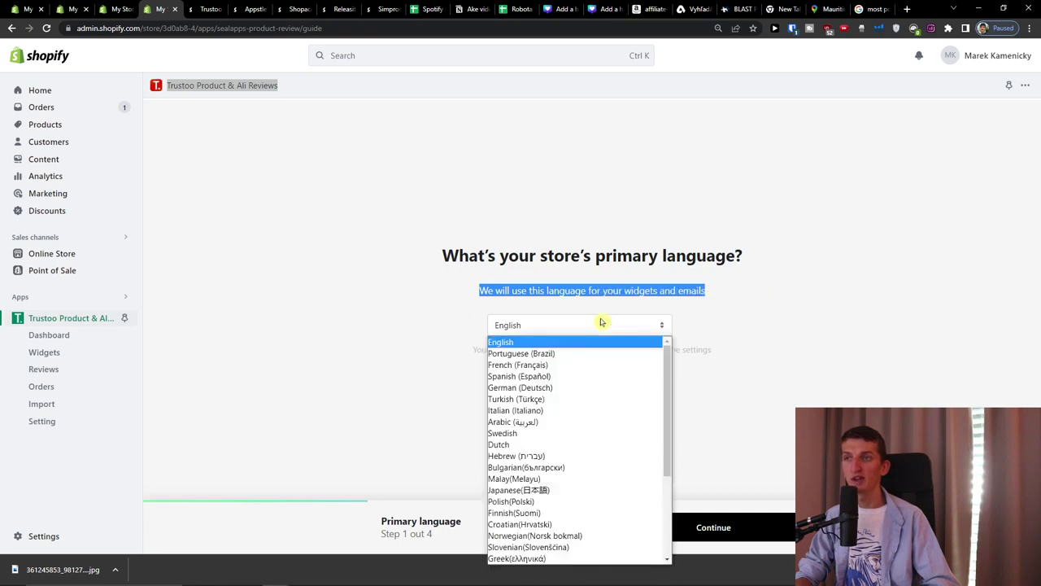
{"action": "left_click", "coordinate": [732, 529]}
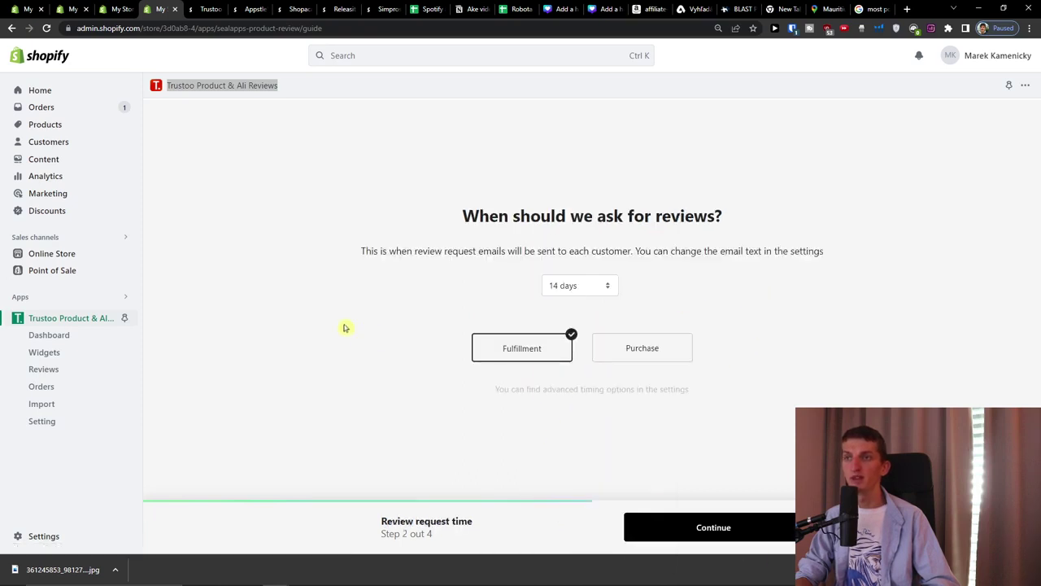
Keep review requests timed 14 days after fulfillment rather than purchase
{"action": "left_click_drag", "start_coordinate": [433, 202], "coordinate": [842, 230]}
{"action": "left_click", "coordinate": [842, 230]}
{"action": "mouse_move", "coordinate": [825, 251]}
{"action": "left_mouse_down"}
{"action": "mouse_move", "coordinate": [634, 251]}
{"action": "mouse_move", "coordinate": [654, 251]}
{"action": "left_mouse_up"}
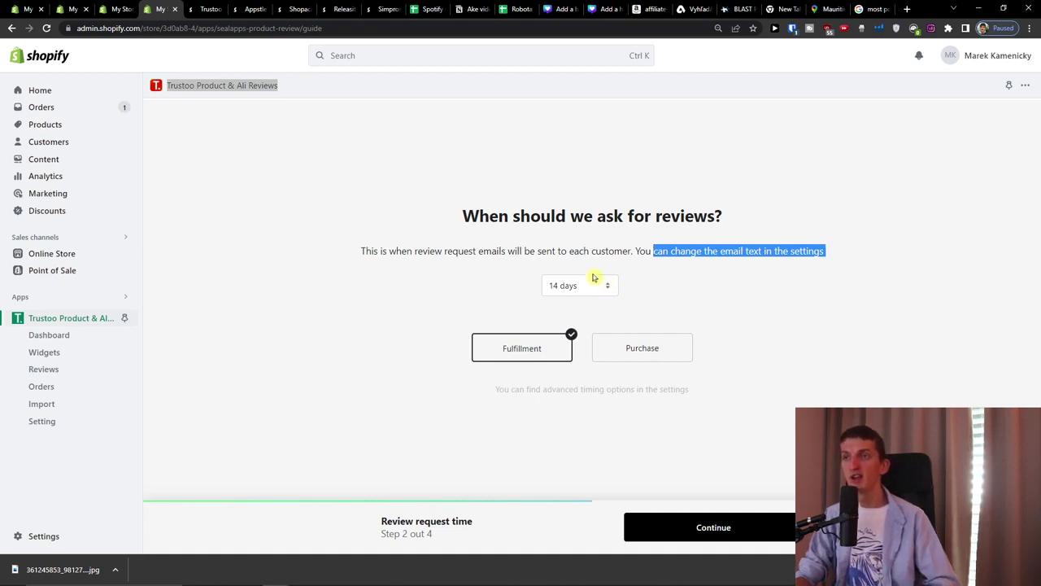
{"action": "left_click", "coordinate": [662, 366]}
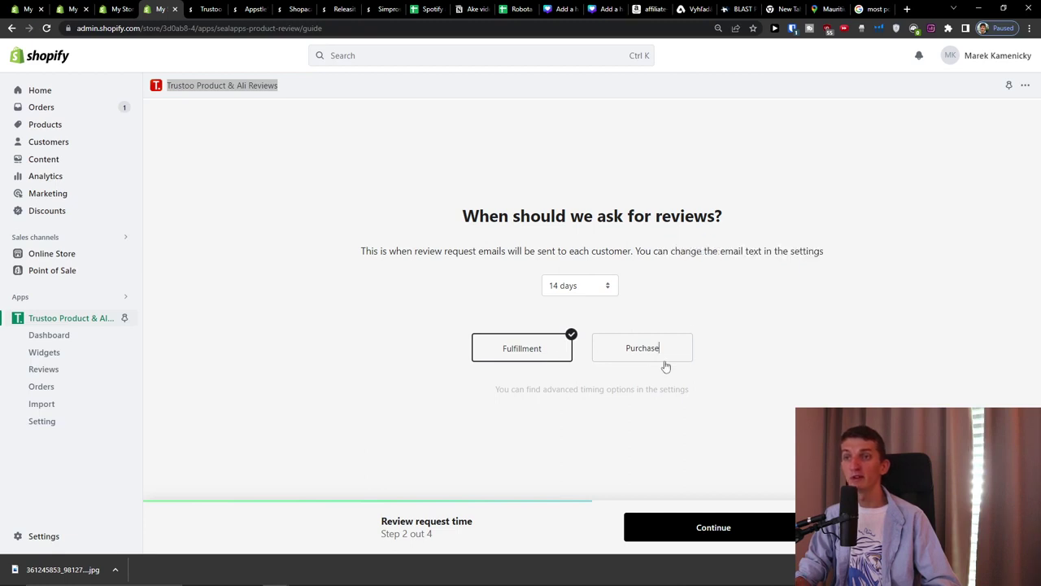
{"action": "left_click", "coordinate": [529, 346]}
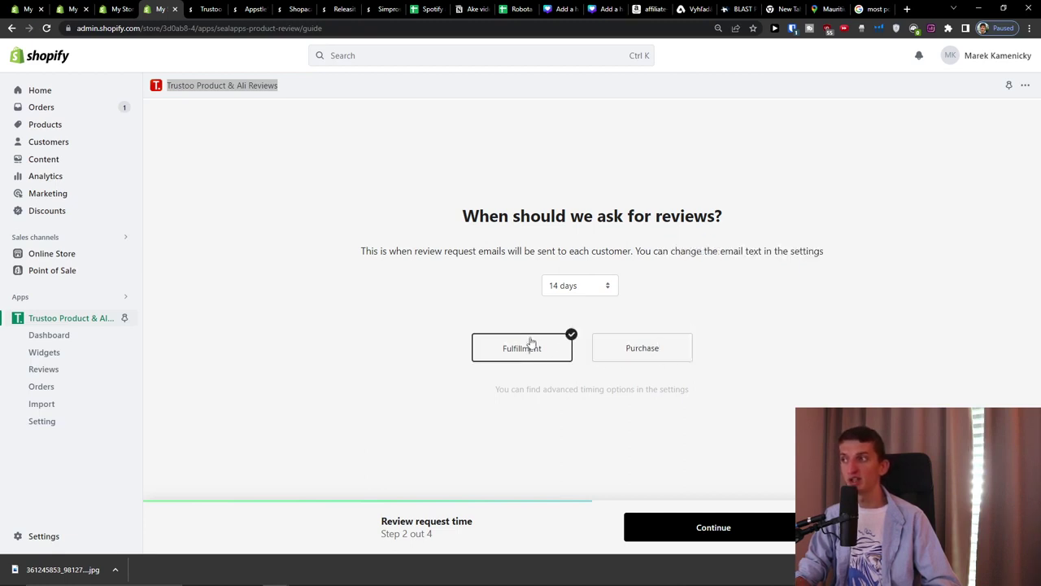
{"action": "left_click", "coordinate": [742, 538]}
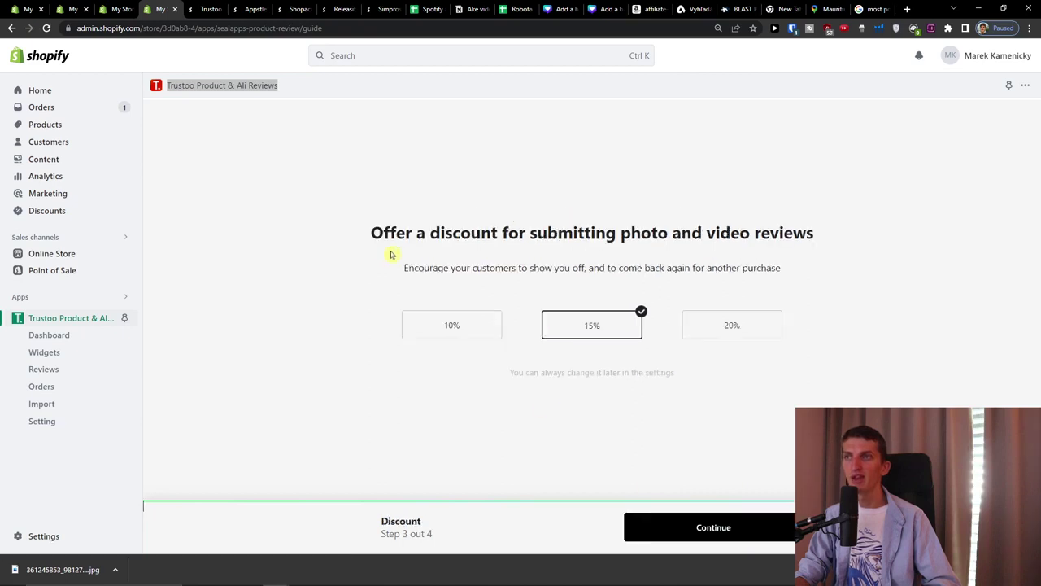
Choose the 10% discount for photo and video reviews and continue
{"action": "mouse_move", "coordinate": [362, 237]}
{"action": "left_mouse_down"}
{"action": "mouse_move", "coordinate": [634, 223]}
{"action": "mouse_move", "coordinate": [835, 243]}
{"action": "left_mouse_up"}
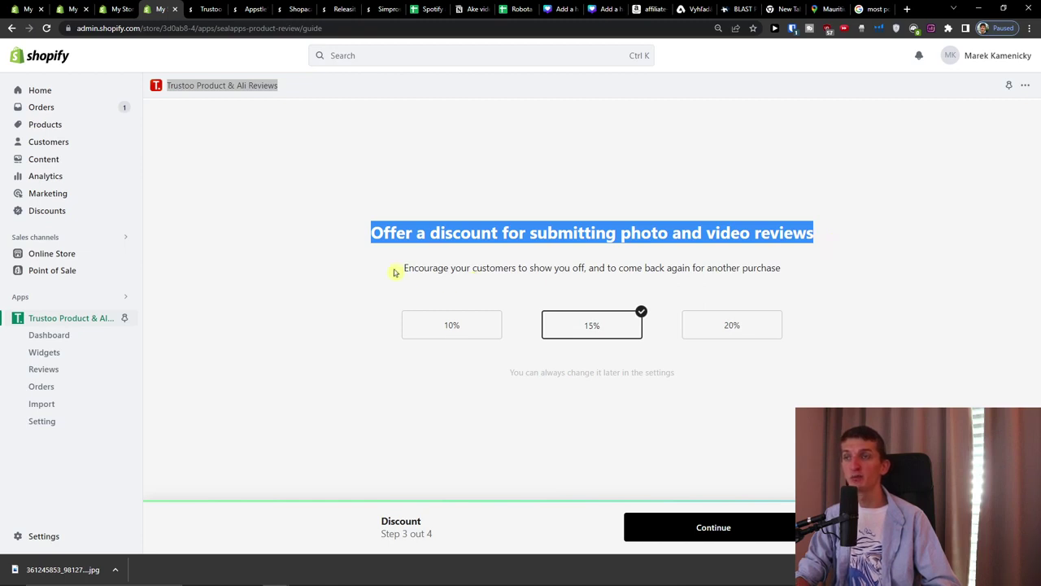
{"action": "left_click_drag", "start_coordinate": [396, 273], "coordinate": [804, 269]}
{"action": "left_click", "coordinate": [803, 269]}
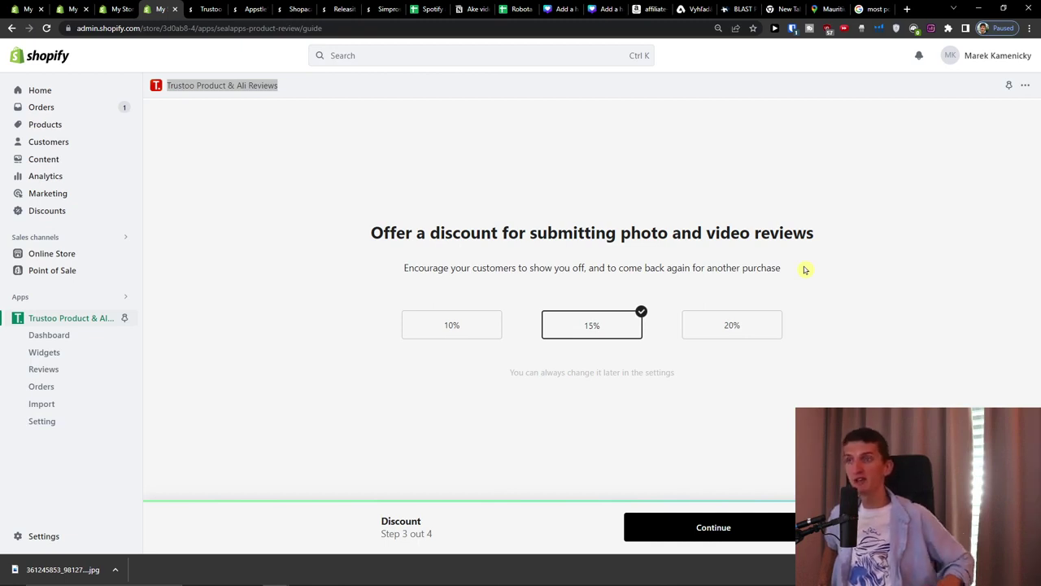
{"action": "left_click", "coordinate": [455, 322]}
{"action": "left_click", "coordinate": [721, 535]}
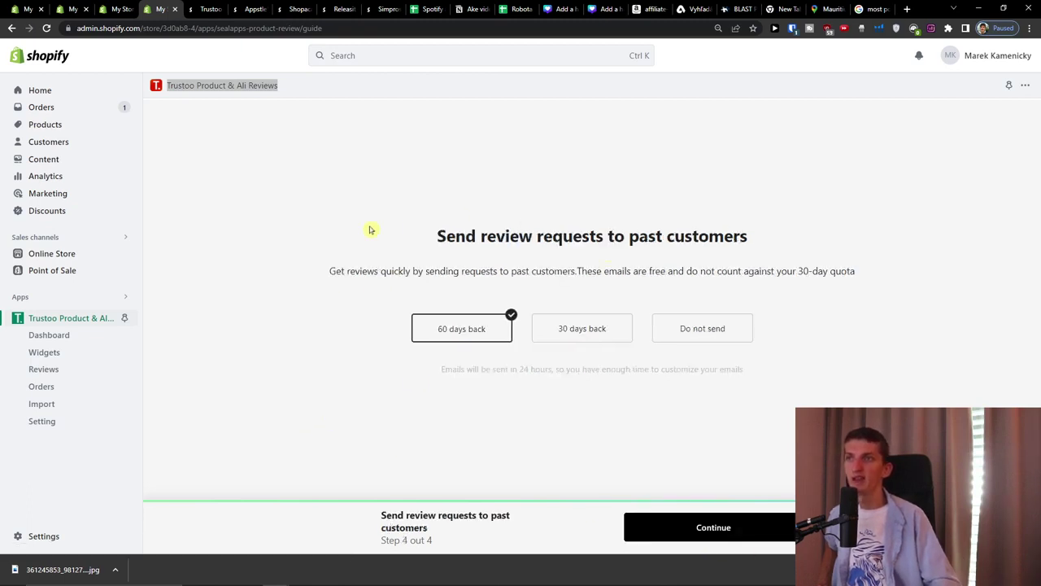
Leave past-customer review requests at 60 days back and complete the setup guide
{"action": "left_click_drag", "start_coordinate": [369, 231], "coordinate": [762, 245]}
{"action": "left_click", "coordinate": [381, 271]}
{"action": "left_click_drag", "start_coordinate": [855, 271], "coordinate": [602, 273]}
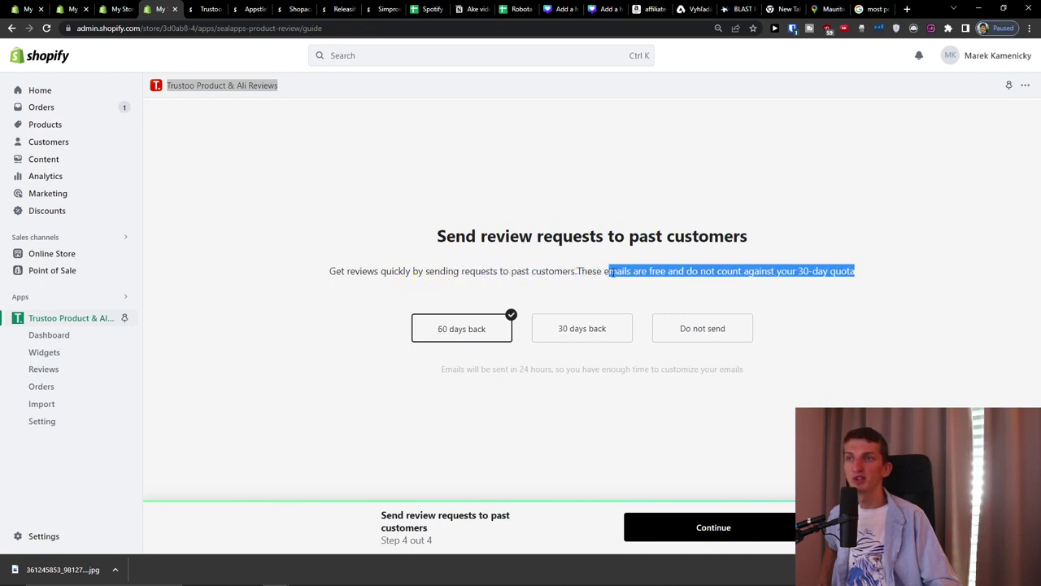
{"action": "left_click_drag", "start_coordinate": [607, 273], "coordinate": [797, 274]}
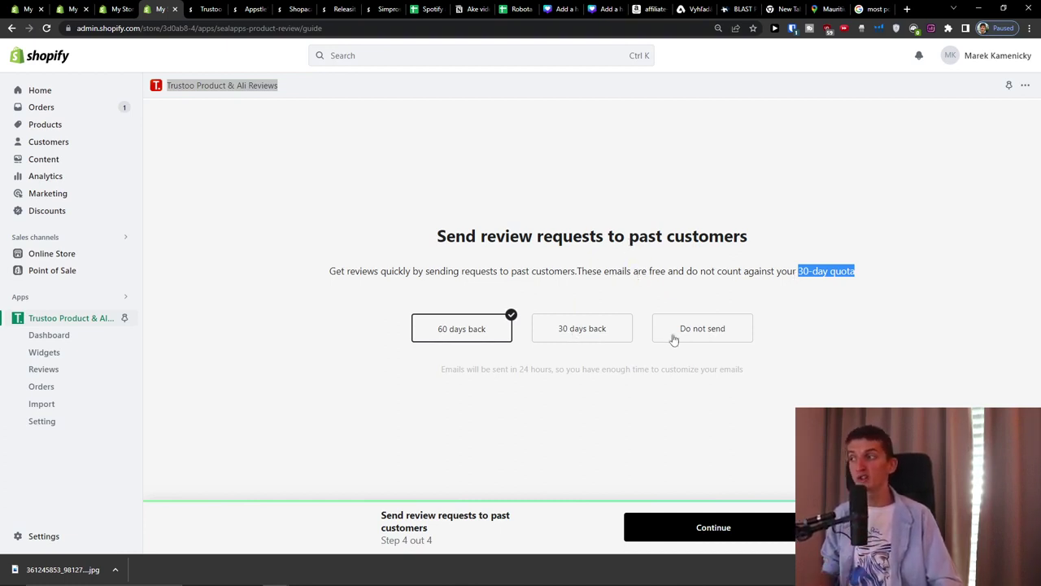
{"action": "left_click", "coordinate": [667, 527]}
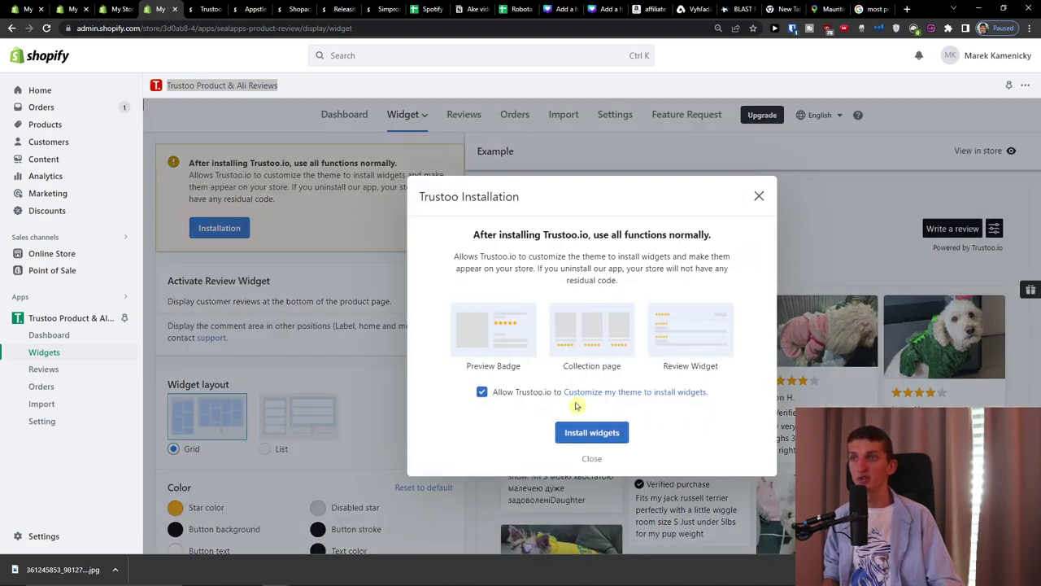
Install the review widgets on the theme and dismiss the confirmation
{"action": "left_click", "coordinate": [575, 439]}
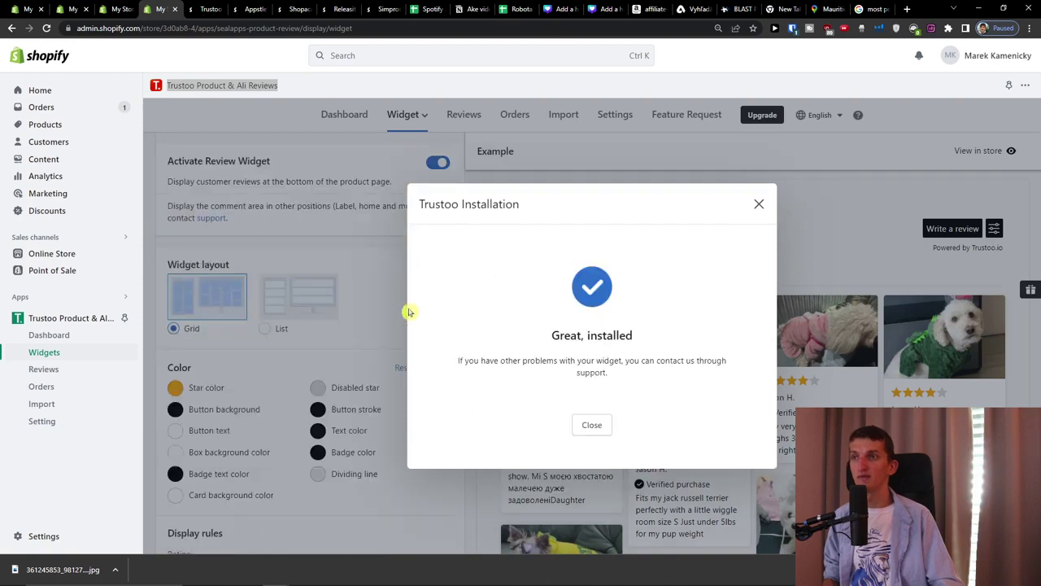
{"action": "left_click", "coordinate": [591, 425]}
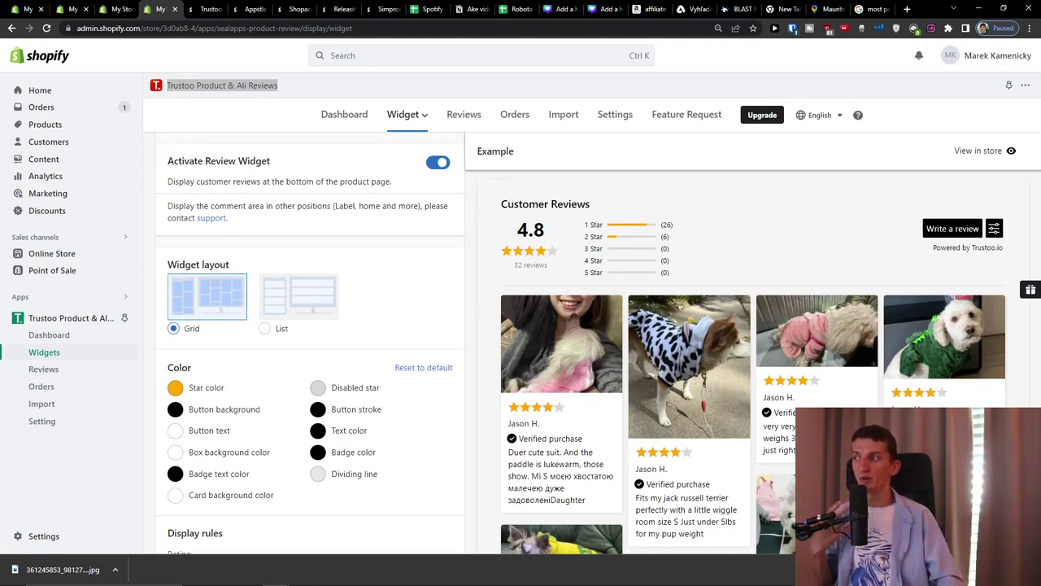
{"action": "left_click", "coordinate": [317, 92]}
Switch the review widget layout from photo grid to List
{"action": "left_click", "coordinate": [297, 320]}
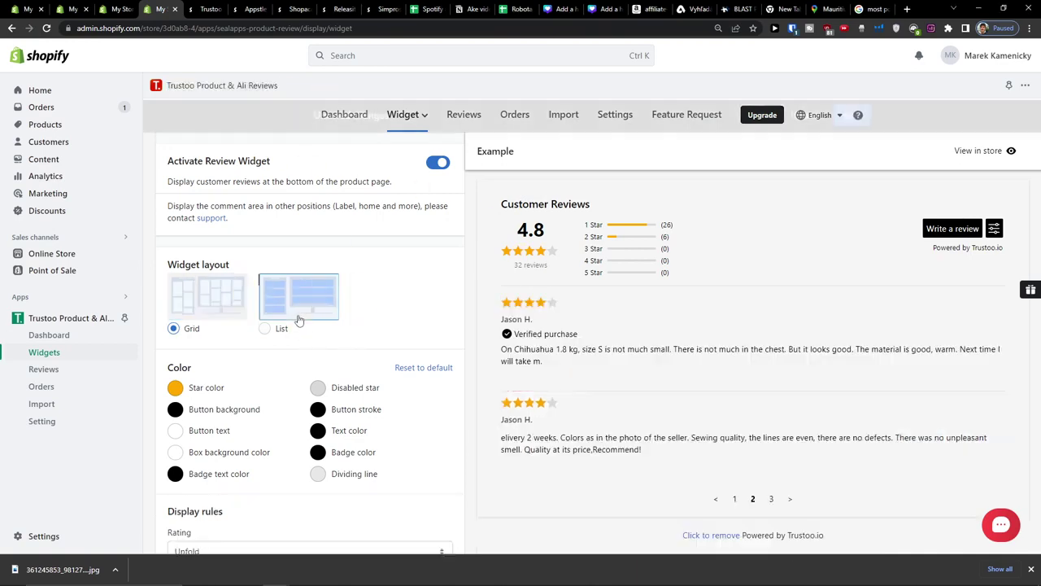
{"action": "left_click", "coordinate": [222, 317]}
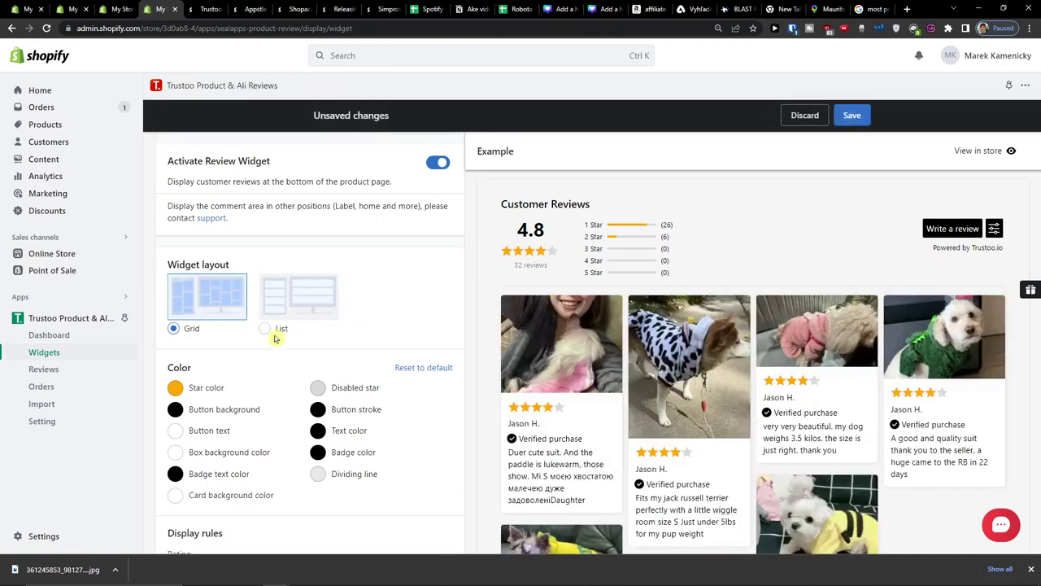
{"action": "scroll", "coordinate": [601, 304], "scroll_direction": "down", "scroll_amount": 2}
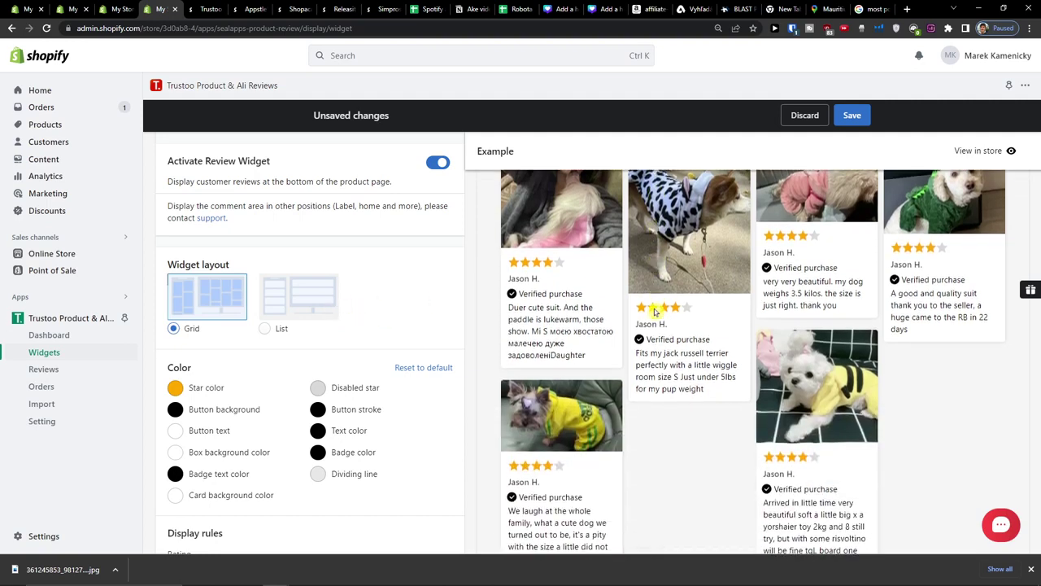
{"action": "left_click", "coordinate": [330, 300]}
{"action": "scroll", "coordinate": [593, 325], "scroll_direction": "up", "scroll_amount": 3}
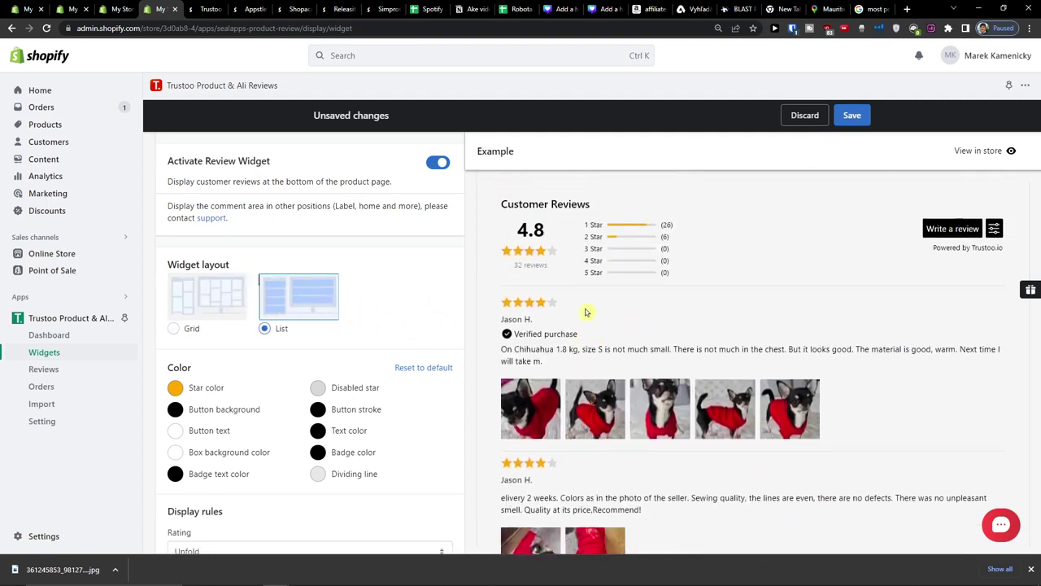
{"action": "scroll", "coordinate": [602, 374], "scroll_direction": "down", "scroll_amount": 2}
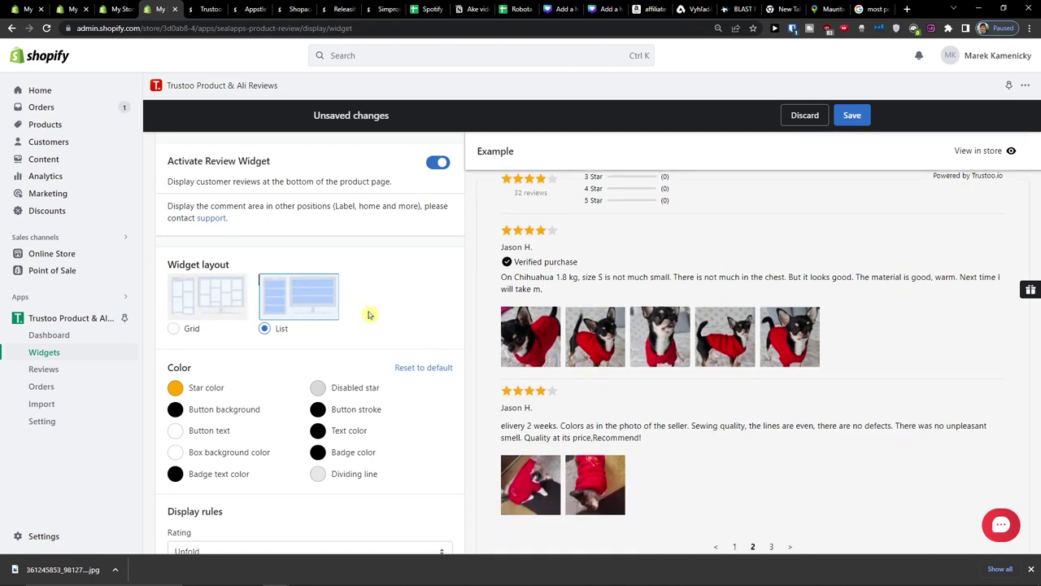
{"action": "scroll", "coordinate": [434, 399], "scroll_direction": "down", "scroll_amount": 2}
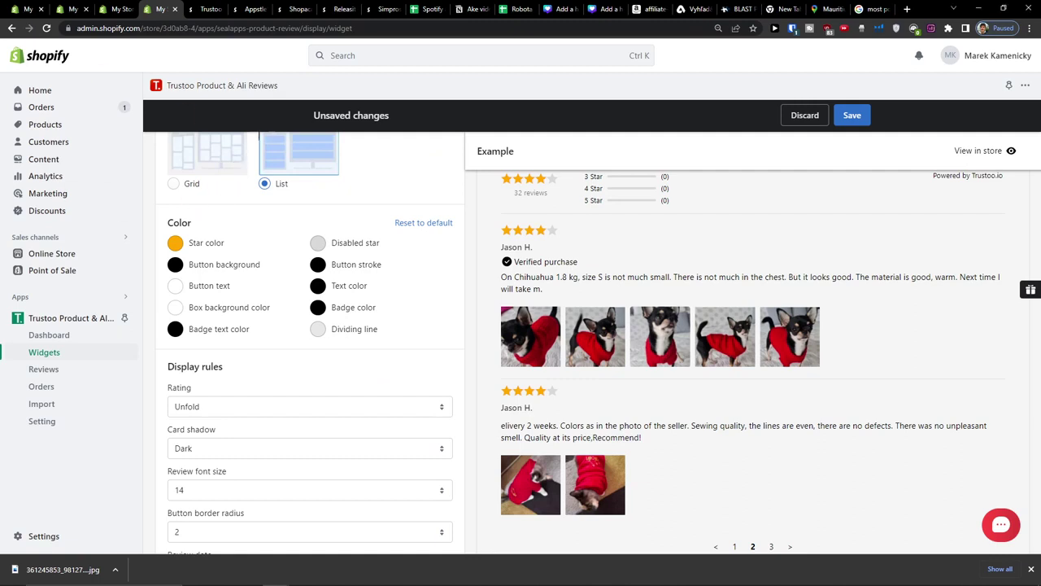
Adjust the review star colour to amber
{"action": "left_click", "coordinate": [175, 244]}
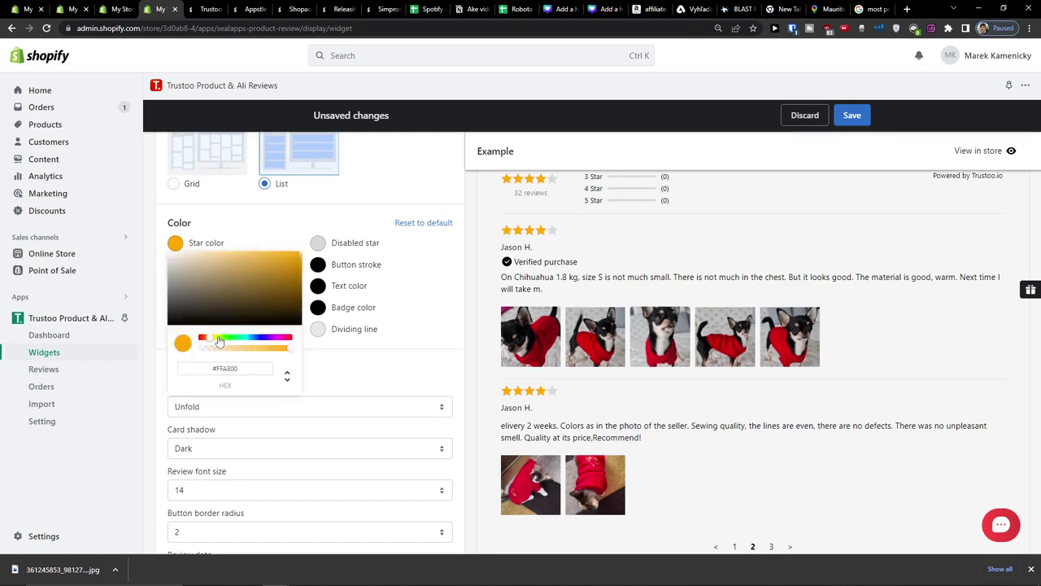
{"action": "left_click", "coordinate": [216, 342]}
{"action": "left_click_drag", "start_coordinate": [213, 337], "coordinate": [209, 337]}
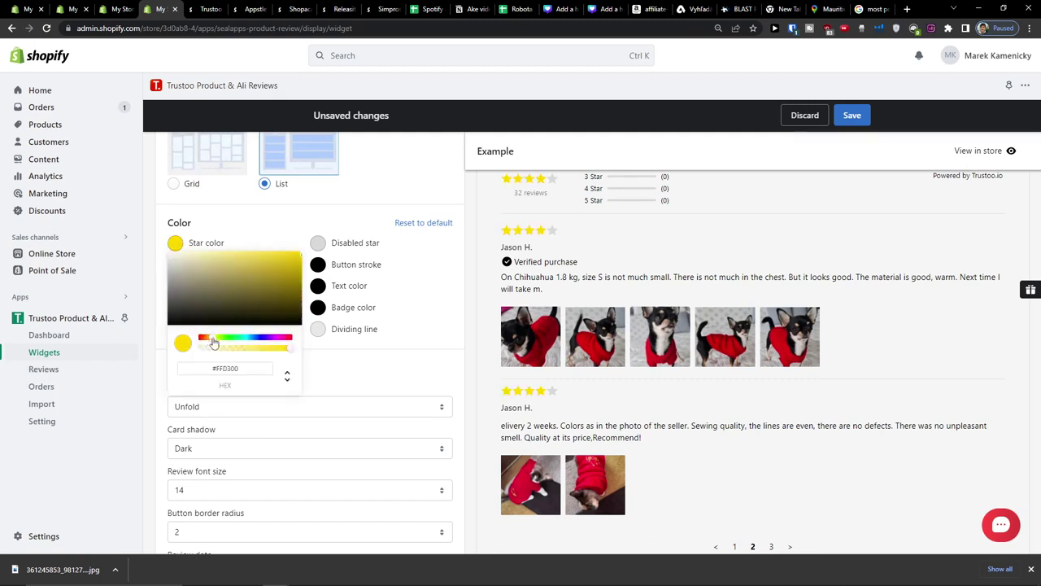
{"action": "left_click", "coordinate": [419, 319]}
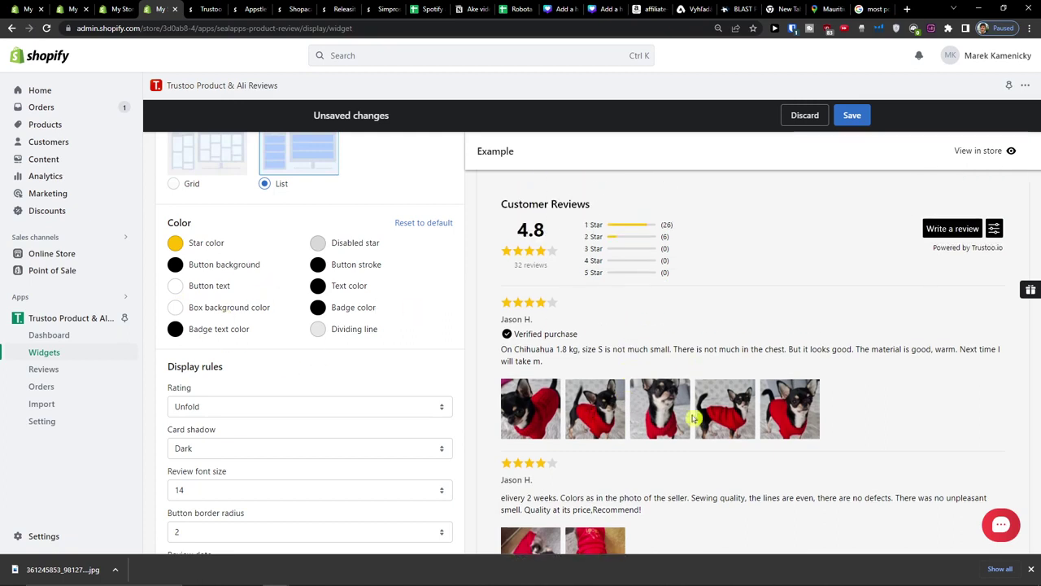
Compare folded and unfolded rating summaries, keeping Rating set to Unfold
{"action": "scroll", "coordinate": [602, 423], "scroll_direction": "down", "scroll_amount": 3}
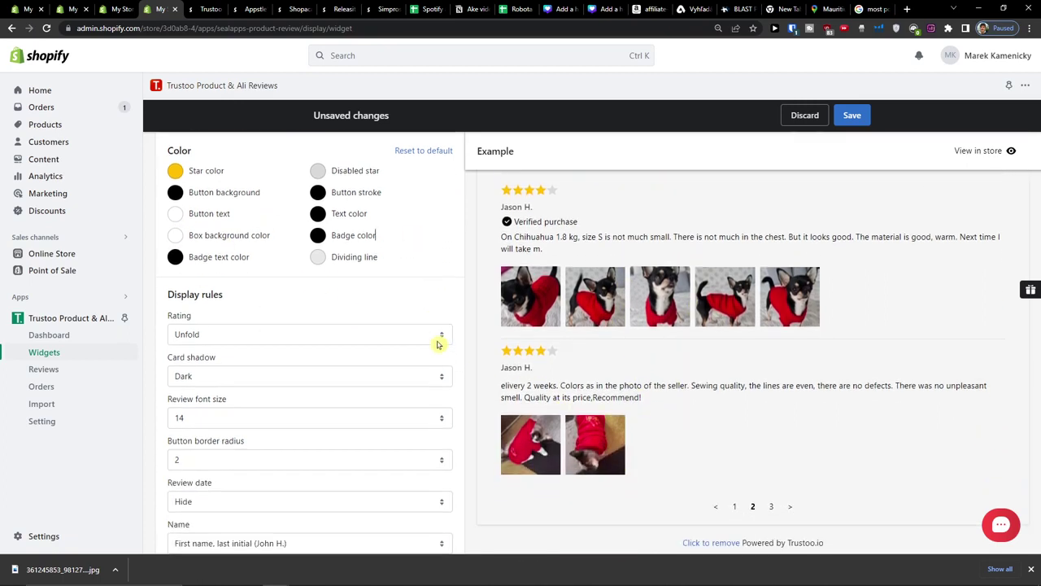
{"action": "scroll", "coordinate": [437, 339], "scroll_direction": "down", "scroll_amount": 1}
{"action": "scroll", "coordinate": [432, 345], "scroll_direction": "down", "scroll_amount": 1}
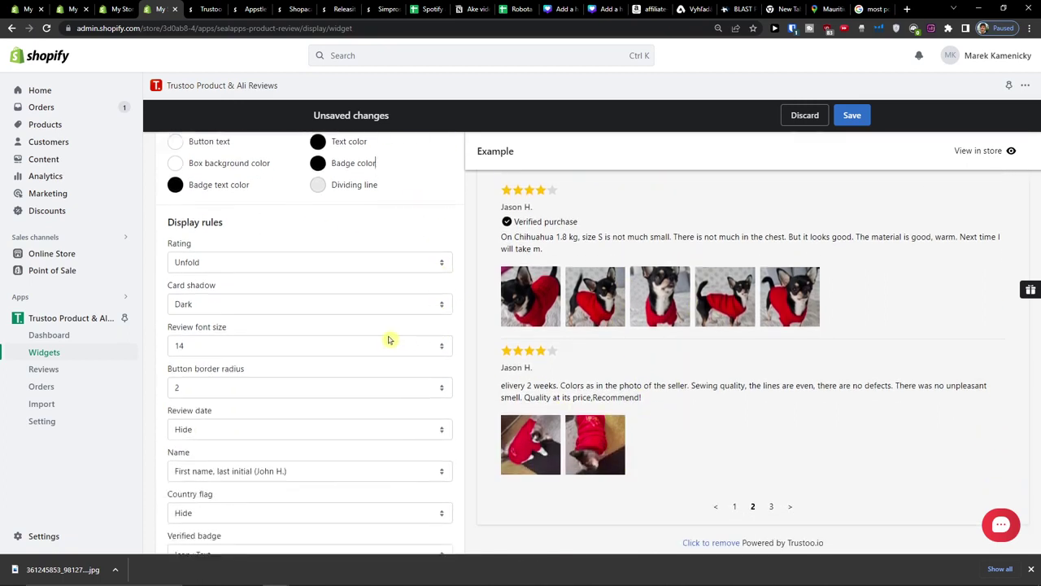
{"action": "left_click", "coordinate": [271, 262]}
{"action": "left_click", "coordinate": [236, 279]}
{"action": "left_click", "coordinate": [222, 290]}
{"action": "left_click", "coordinate": [241, 269]}
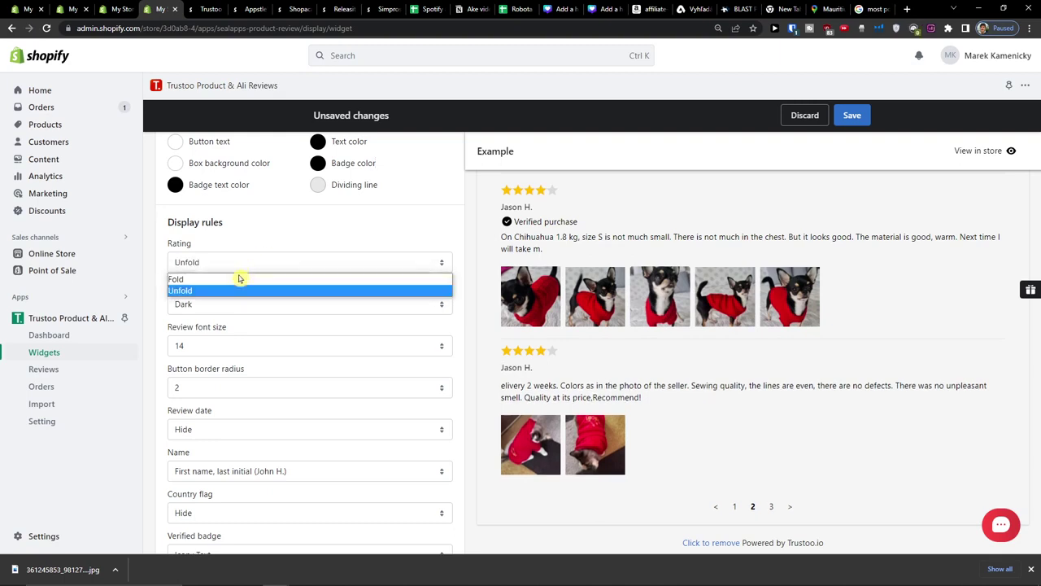
{"action": "left_click", "coordinate": [277, 262]}
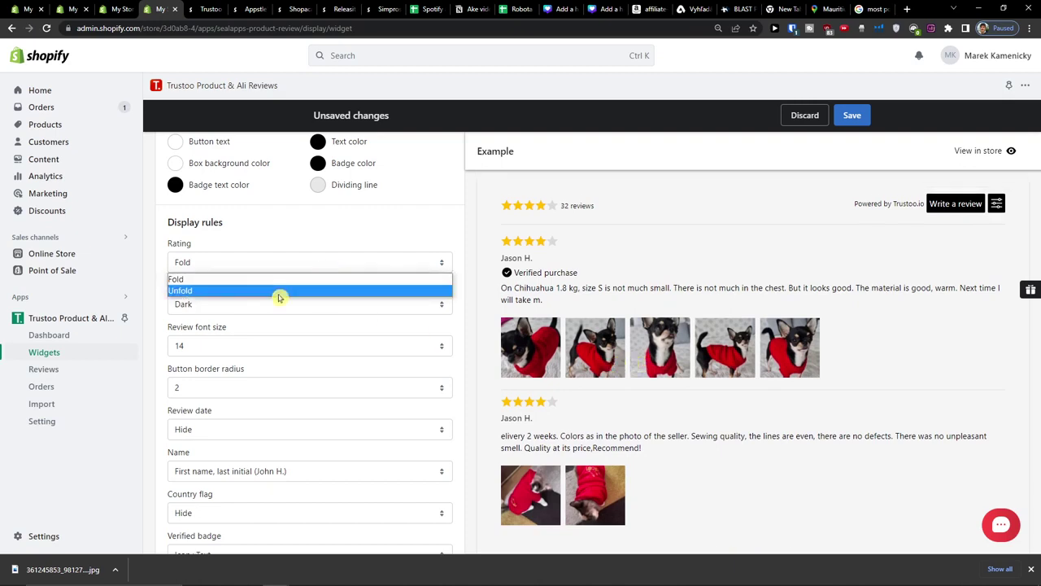
{"action": "left_click", "coordinate": [280, 293]}
Keep the card shadow Dark after trying Light
{"action": "left_click", "coordinate": [204, 305]}
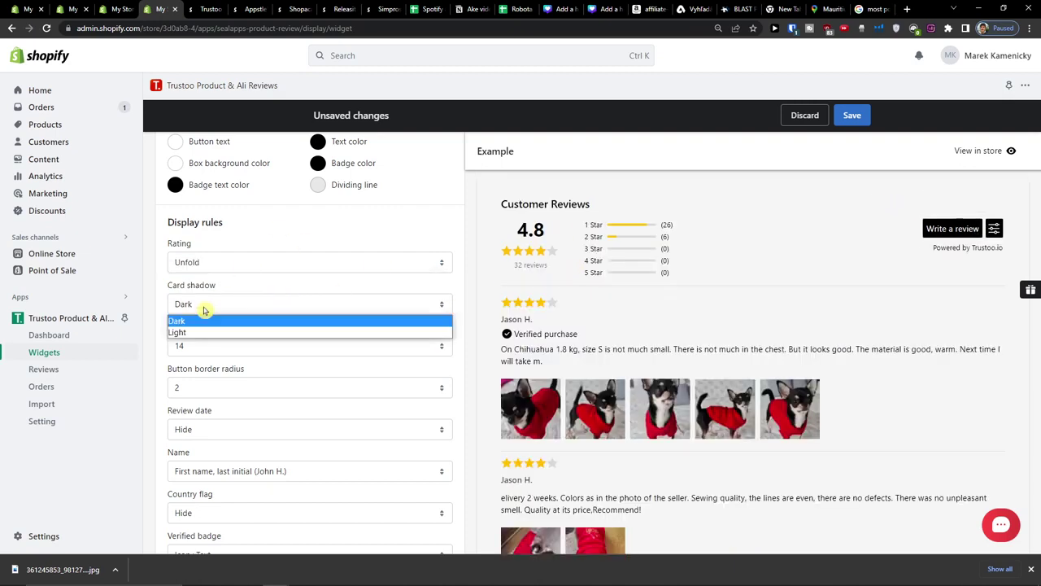
{"action": "left_click", "coordinate": [217, 332]}
{"action": "left_click", "coordinate": [236, 305]}
{"action": "left_click", "coordinate": [227, 322]}
Set the button border radius to 5
{"action": "scroll", "coordinate": [233, 320], "scroll_direction": "down", "scroll_amount": 1}
{"action": "scroll", "coordinate": [233, 321], "scroll_direction": "down", "scroll_amount": 3}
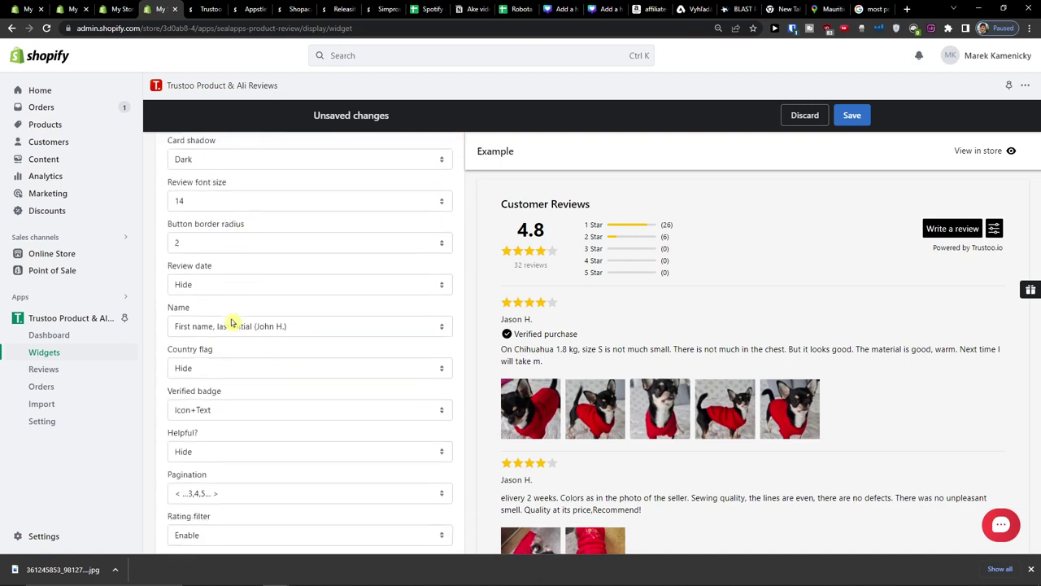
{"action": "scroll", "coordinate": [233, 325], "scroll_direction": "up", "scroll_amount": 2}
{"action": "left_click", "coordinate": [255, 318]}
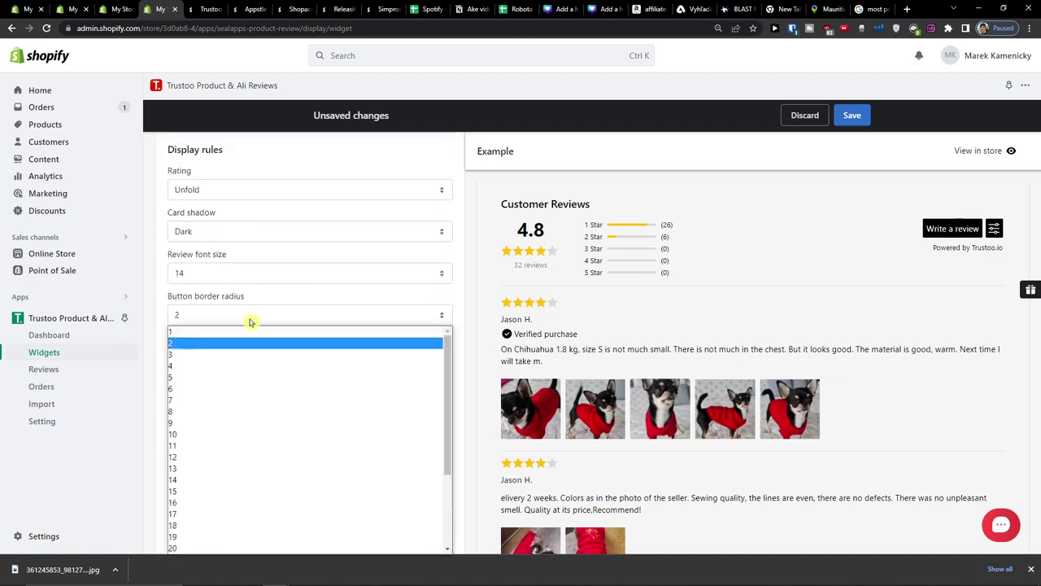
{"action": "left_click", "coordinate": [224, 371]}
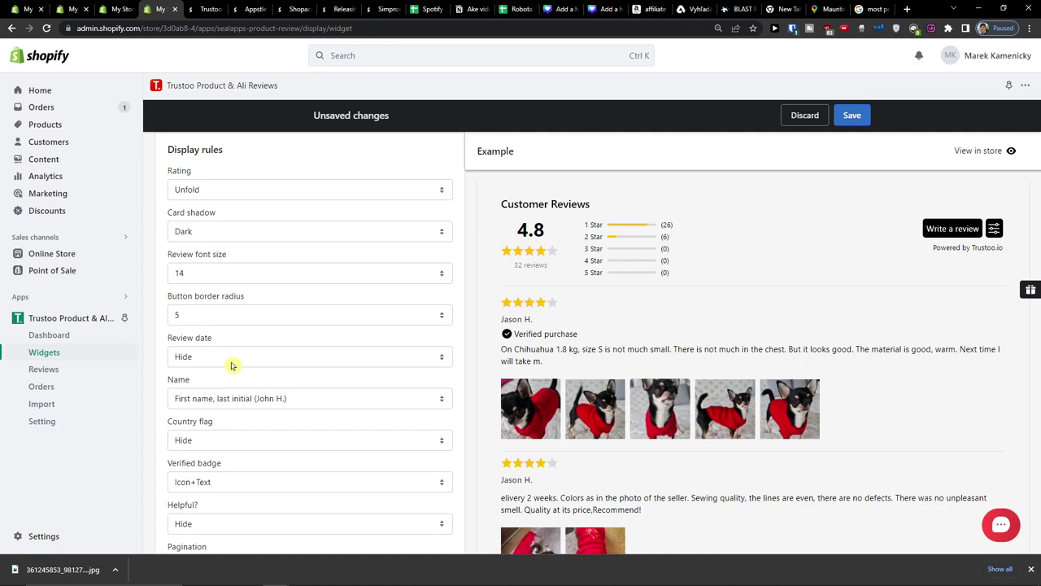
{"action": "scroll", "coordinate": [231, 366], "scroll_direction": "down", "scroll_amount": 1}
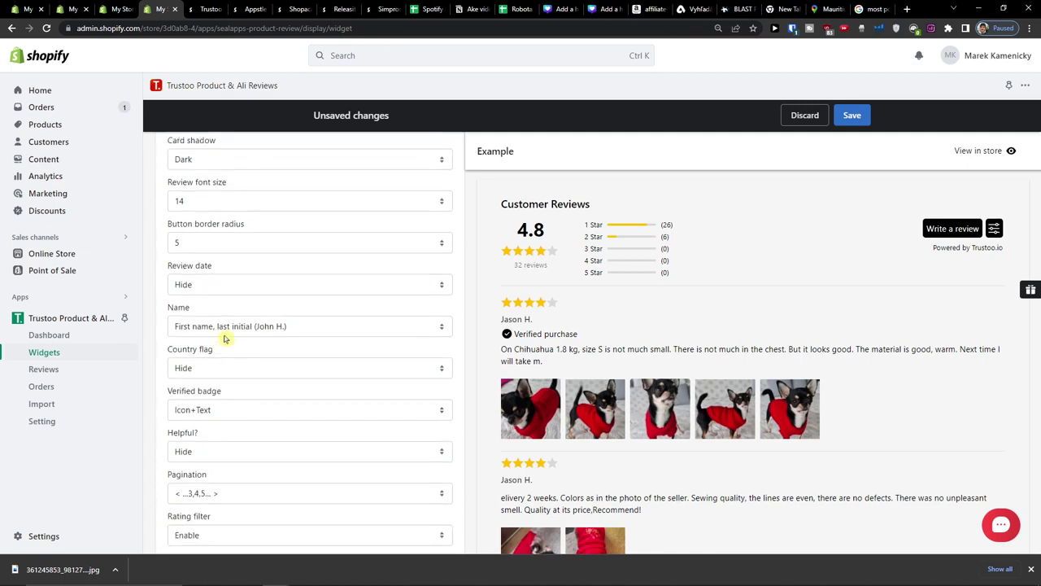
Keep the first-name, last-initial name format and show country flags beside reviewer names
{"action": "left_click", "coordinate": [236, 334]}
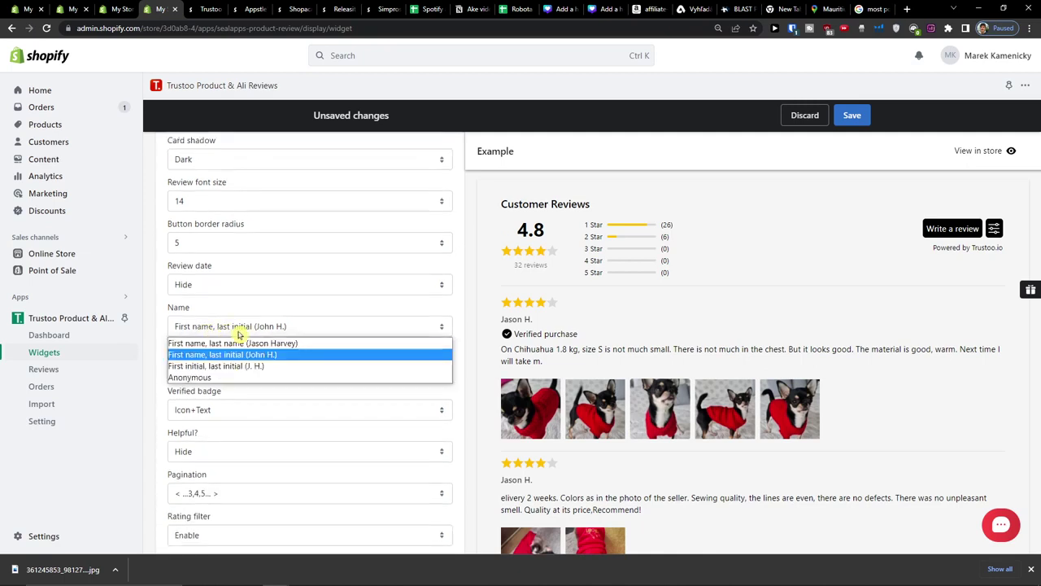
{"action": "left_click", "coordinate": [289, 330]}
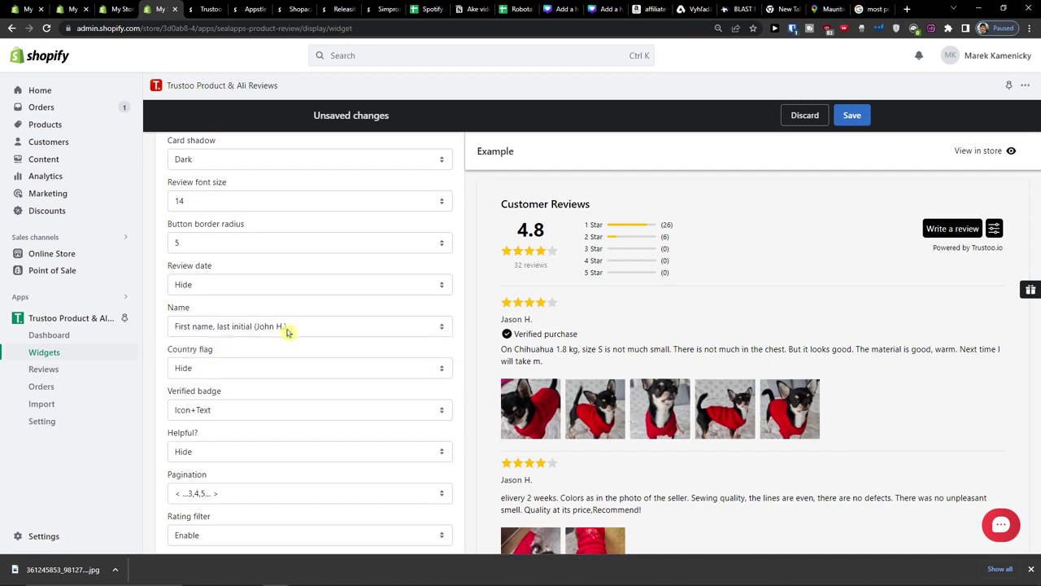
{"action": "scroll", "coordinate": [295, 360], "scroll_direction": "down", "scroll_amount": 1}
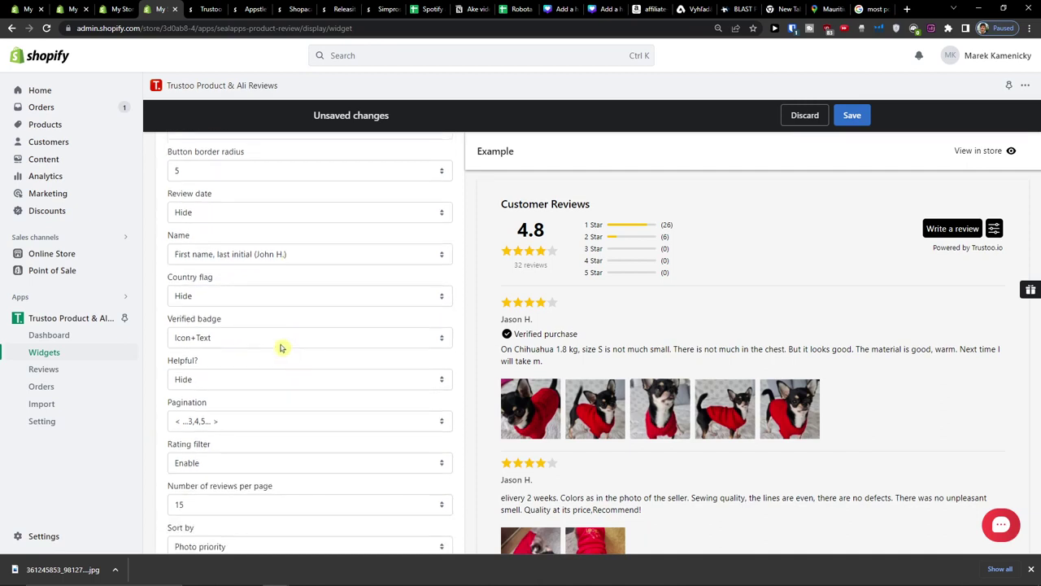
{"action": "left_click", "coordinate": [254, 293]}
{"action": "left_click", "coordinate": [209, 314]}
Review the remaining widget options and save the review widget settings
{"action": "scroll", "coordinate": [302, 399], "scroll_direction": "down", "scroll_amount": 1}
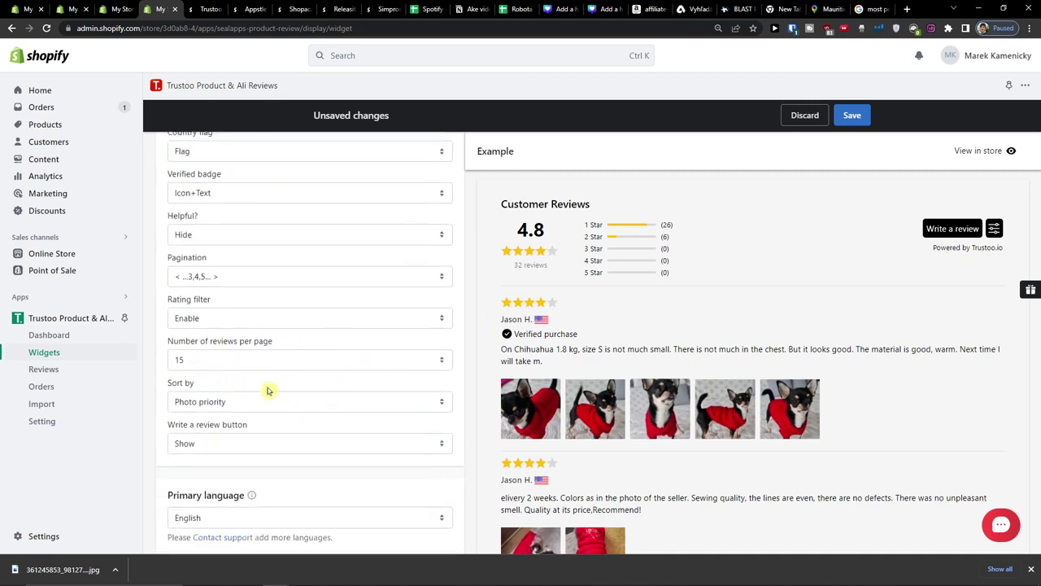
{"action": "scroll", "coordinate": [276, 392], "scroll_direction": "down", "scroll_amount": 5}
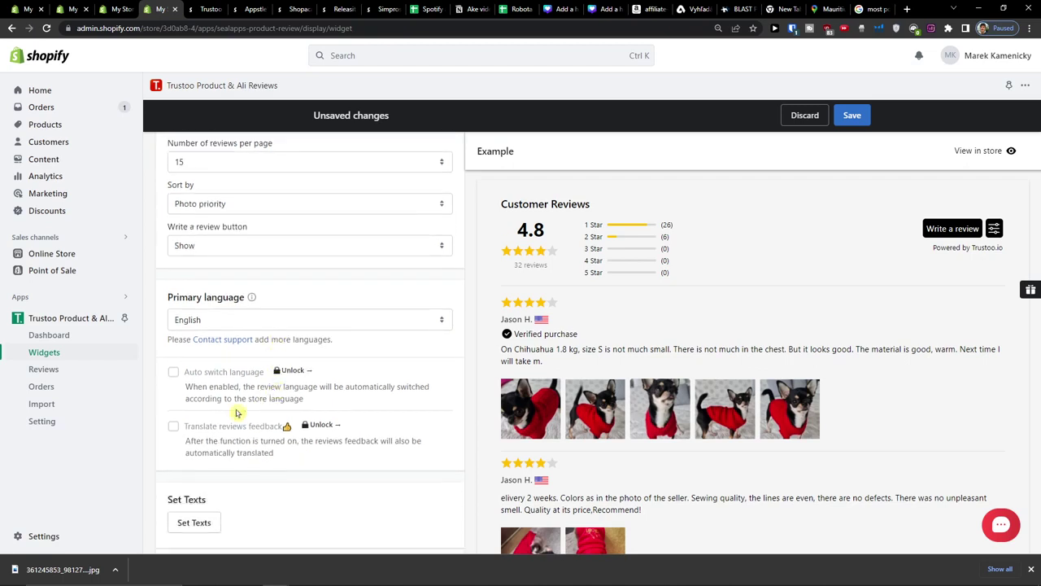
{"action": "scroll", "coordinate": [275, 456], "scroll_direction": "up", "scroll_amount": 1}
{"action": "scroll", "coordinate": [275, 455], "scroll_direction": "up", "scroll_amount": 4}
{"action": "scroll", "coordinate": [275, 456], "scroll_direction": "up", "scroll_amount": 5}
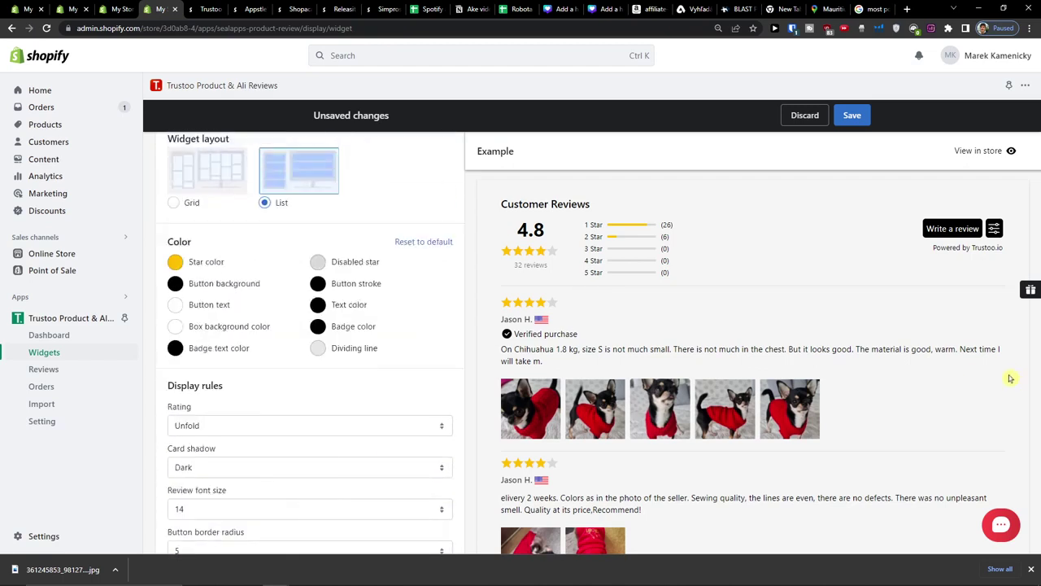
{"action": "scroll", "coordinate": [982, 389], "scroll_direction": "down", "scroll_amount": 2}
{"action": "scroll", "coordinate": [935, 390], "scroll_direction": "up", "scroll_amount": 3}
{"action": "scroll", "coordinate": [302, 379], "scroll_direction": "up", "scroll_amount": 3}
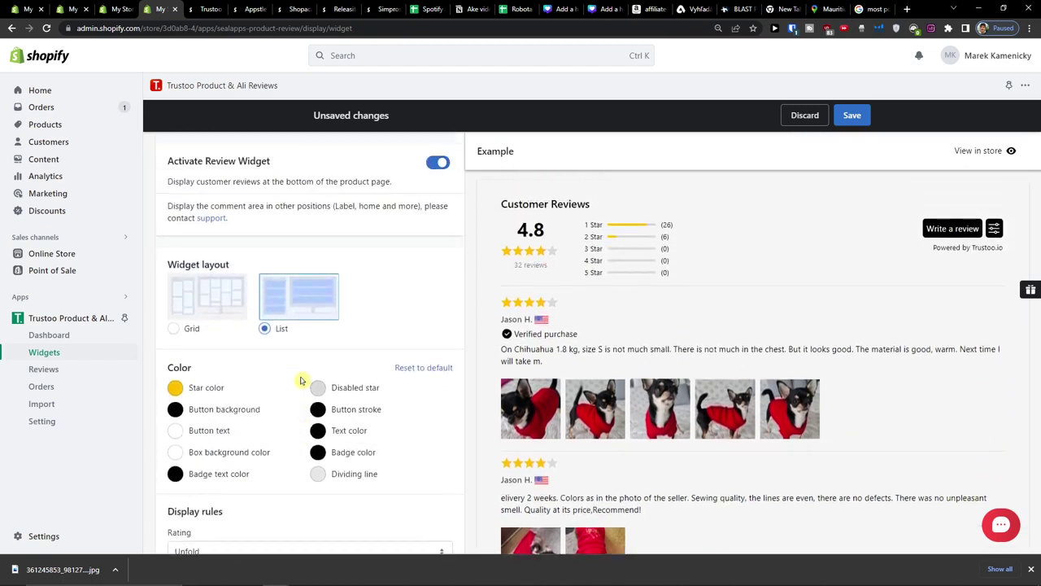
{"action": "left_click", "coordinate": [864, 116]}
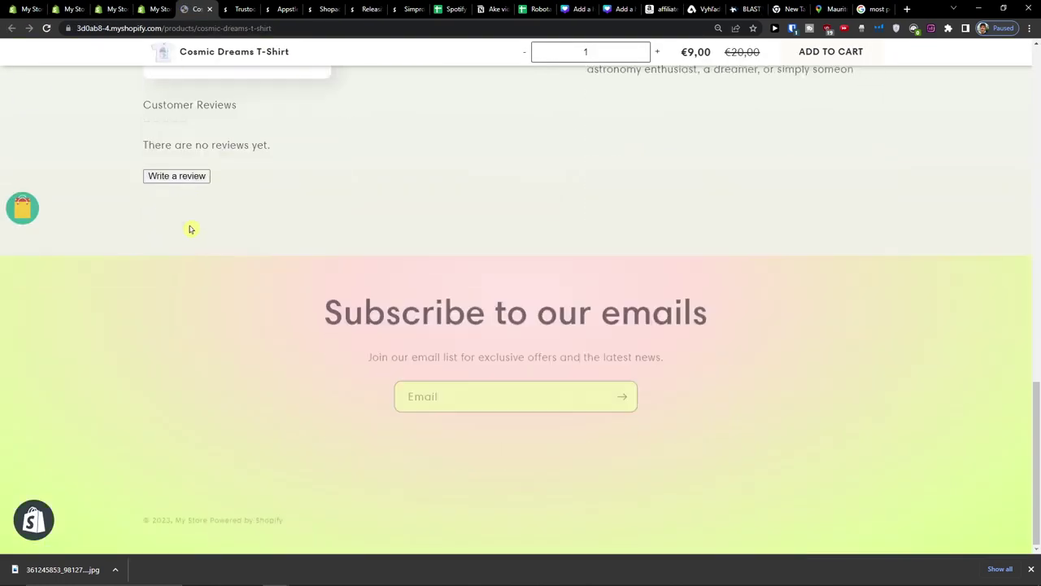
Check Cosmic Dreams T-Shirt's Customer Reviews, dismiss the discount popup, and reopen the admin Widget menu
{"action": "scroll", "coordinate": [190, 228], "scroll_direction": "up", "scroll_amount": 1}
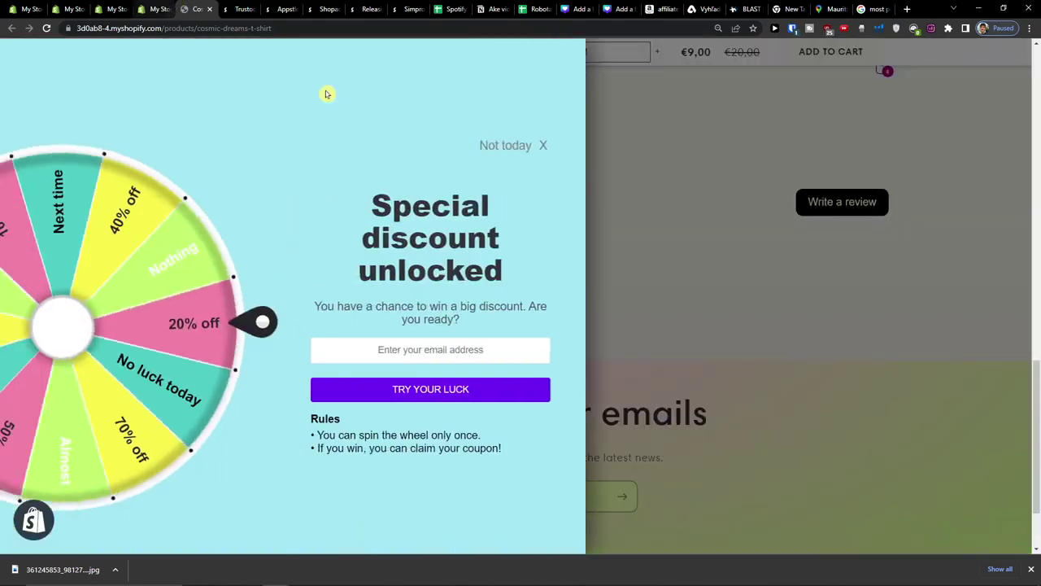
{"action": "left_click", "coordinate": [505, 145]}
{"action": "left_click", "coordinate": [165, 6]}
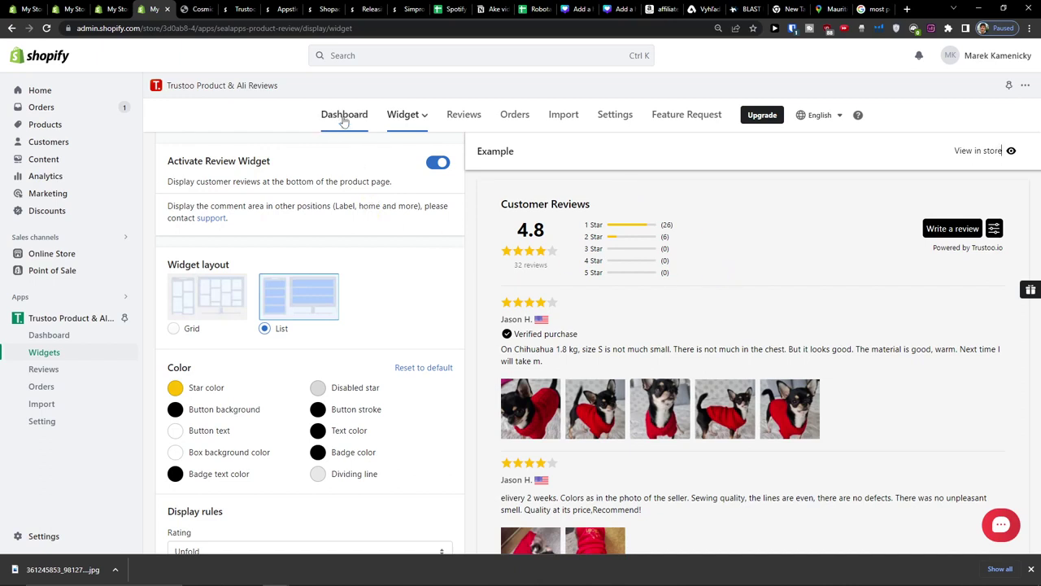
{"action": "left_click", "coordinate": [394, 119]}
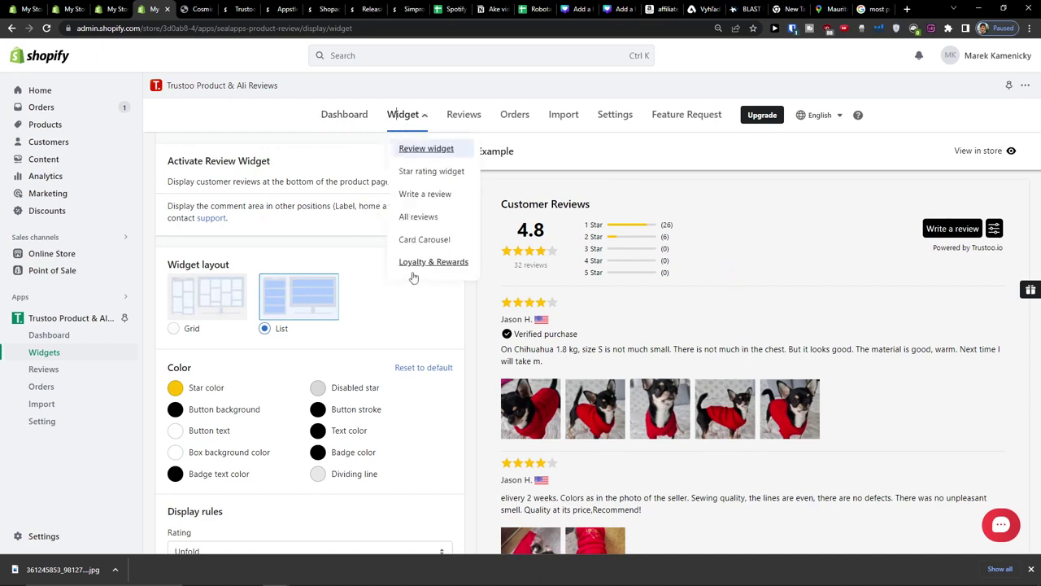
Look over the Trustoo dashboard and the Star rating widget settings
{"action": "left_click", "coordinate": [354, 118]}
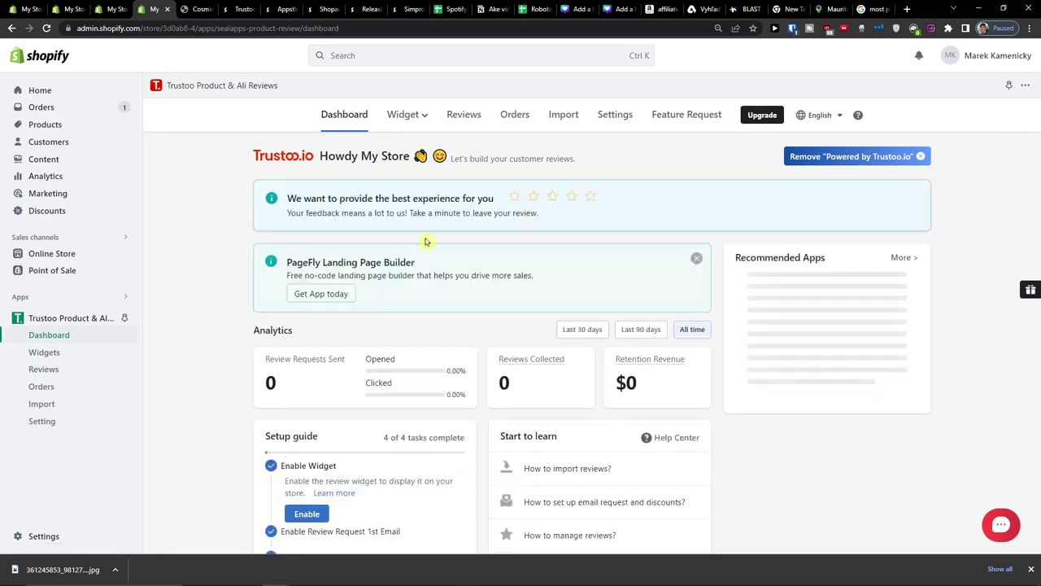
{"action": "scroll", "coordinate": [210, 242], "scroll_direction": "down", "scroll_amount": 1}
{"action": "scroll", "coordinate": [212, 242], "scroll_direction": "down", "scroll_amount": 1}
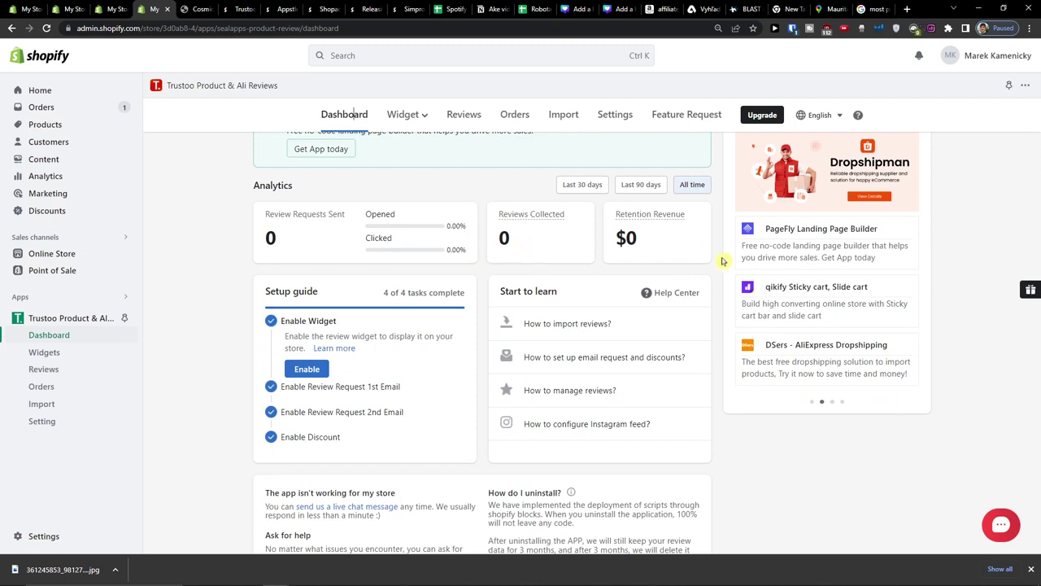
{"action": "scroll", "coordinate": [639, 257], "scroll_direction": "up", "scroll_amount": 2}
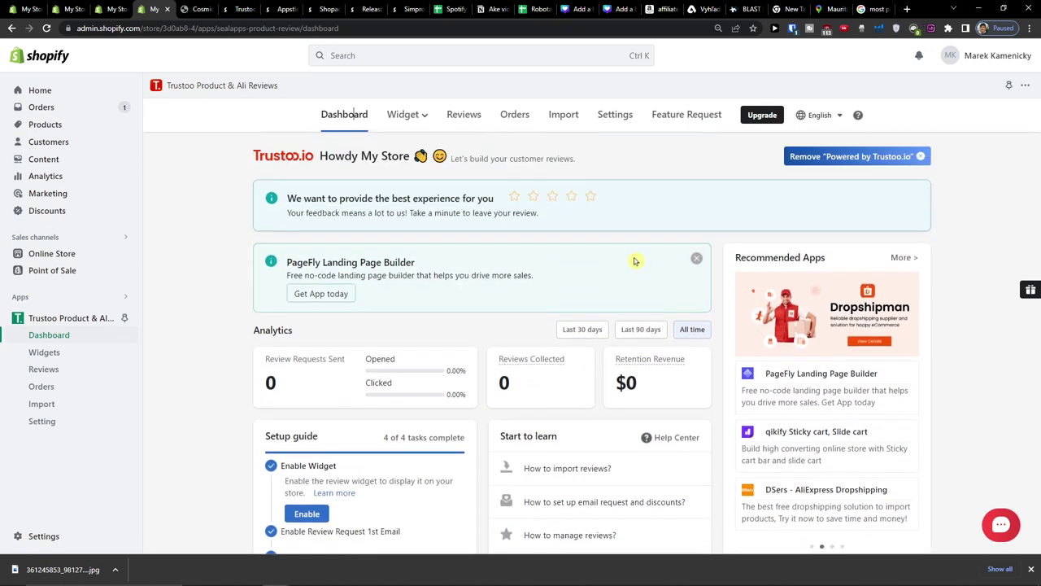
{"action": "left_click", "coordinate": [405, 118]}
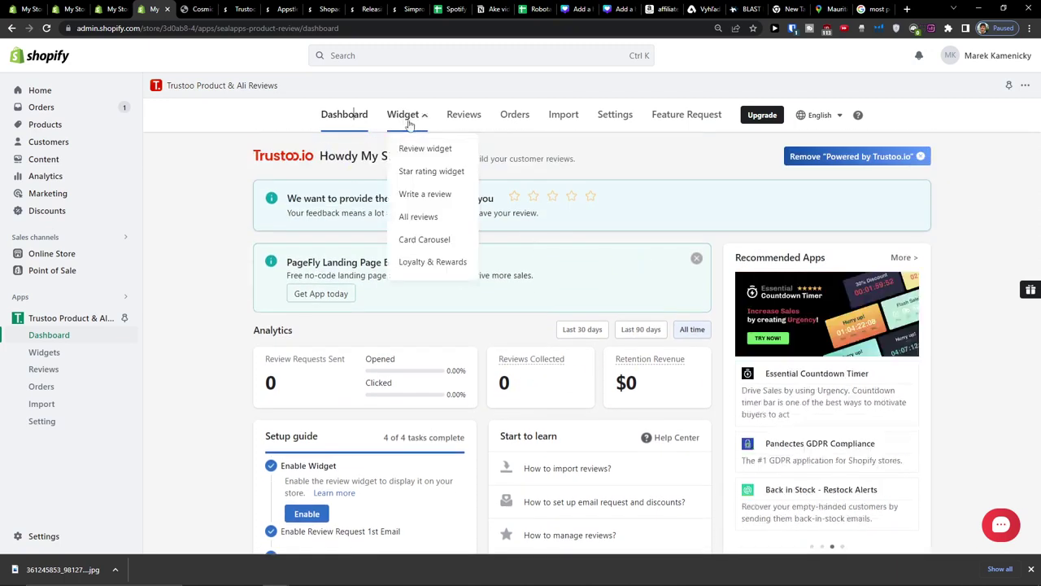
{"action": "left_click", "coordinate": [434, 172]}
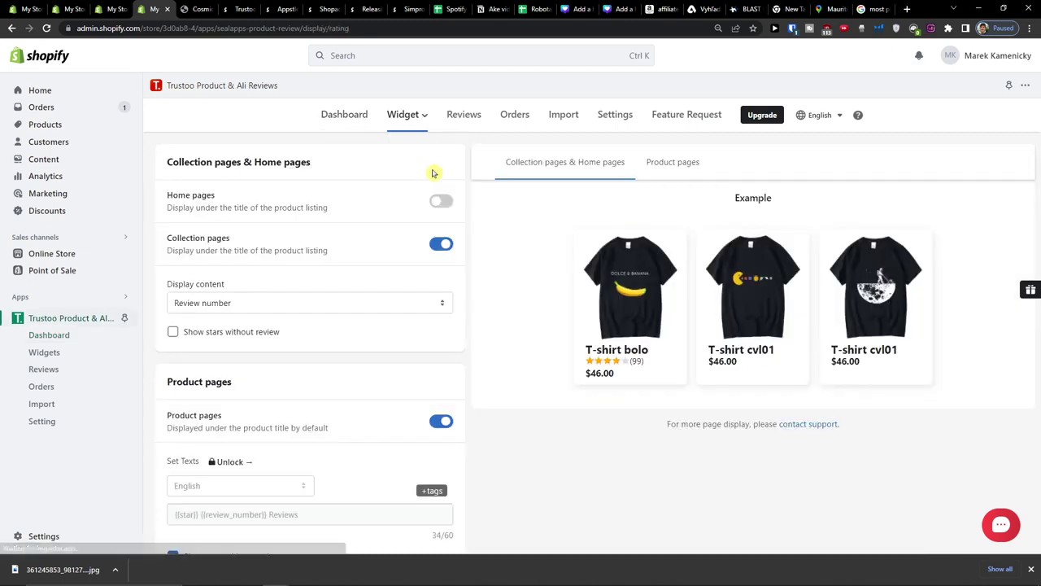
Browse the Write a review, All reviews and Card Carousel pages, ending on Loyalty & Rewards
{"action": "left_click", "coordinate": [420, 127]}
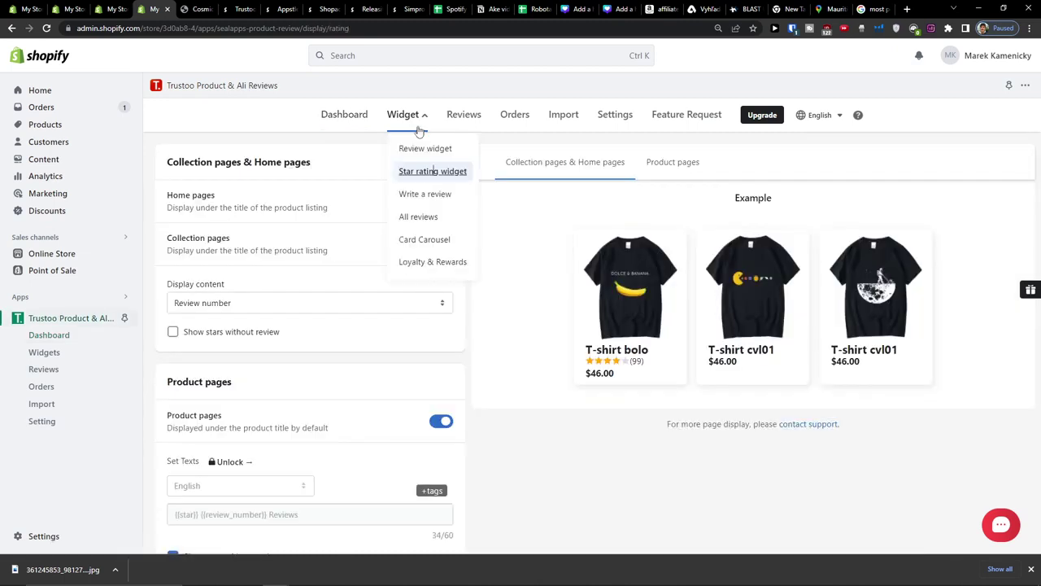
{"action": "left_click", "coordinate": [419, 195]}
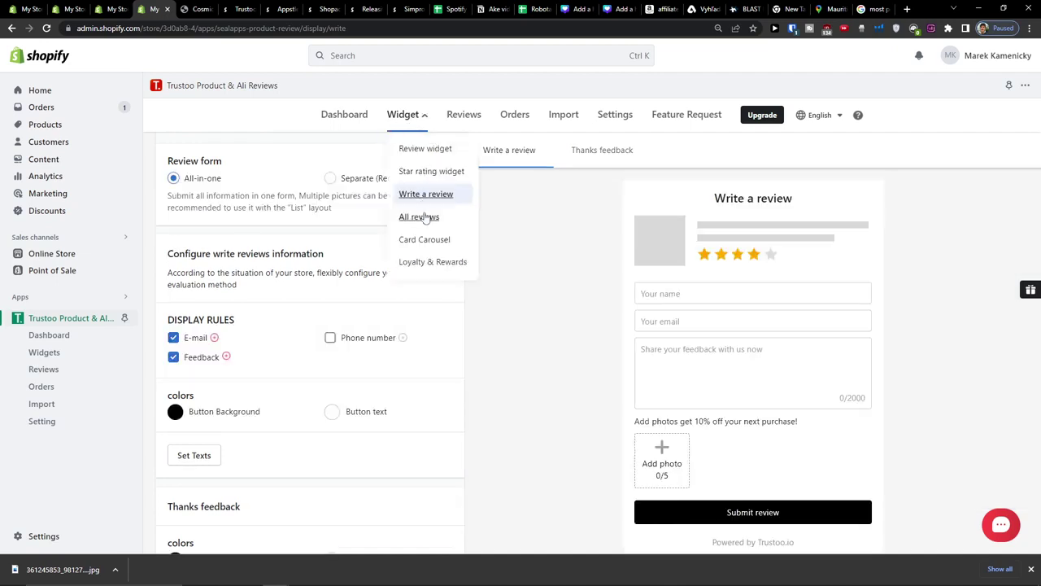
{"action": "left_click", "coordinate": [446, 222]}
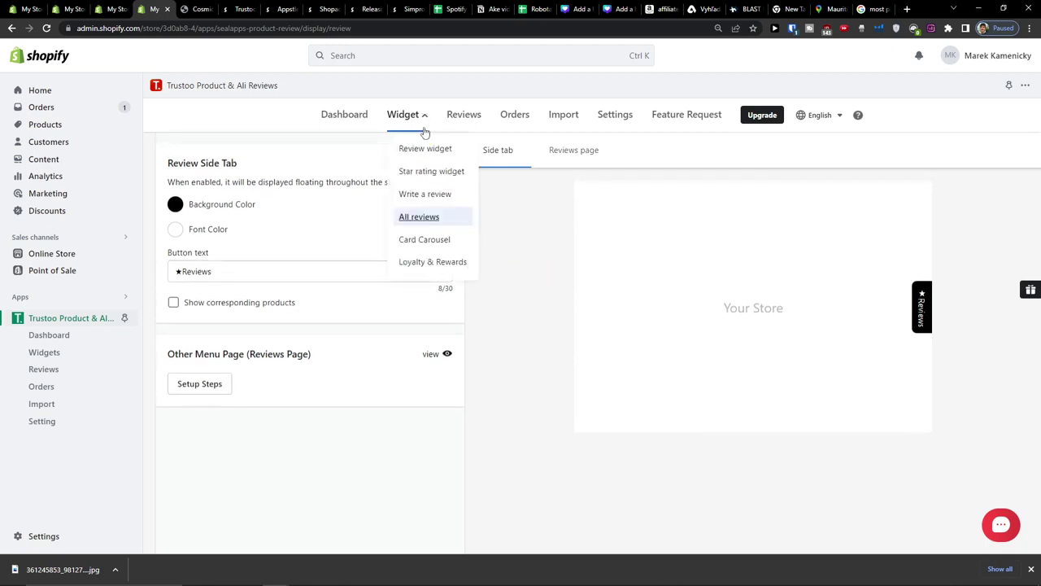
{"action": "left_click", "coordinate": [438, 241]}
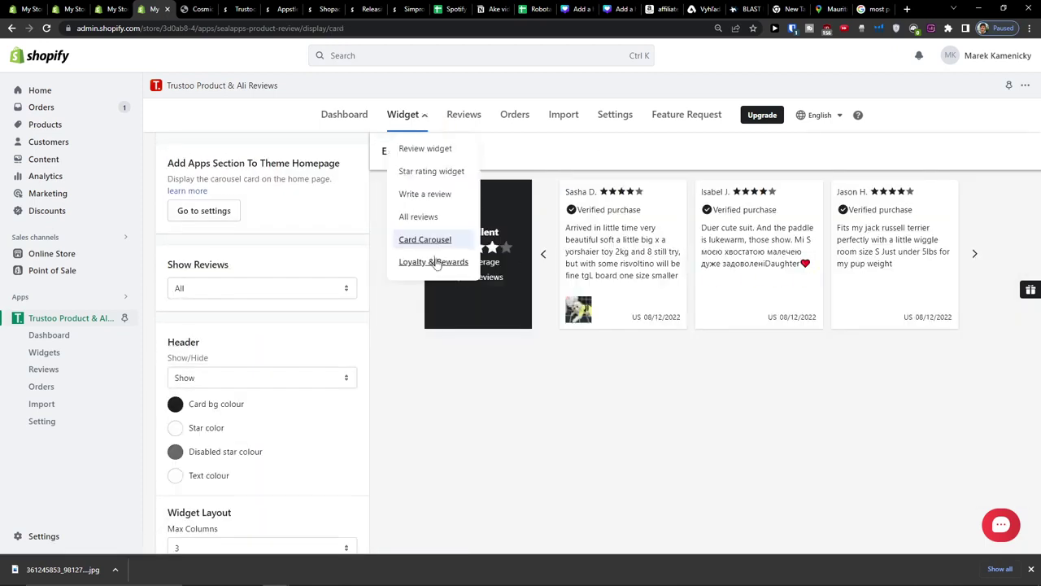
{"action": "left_click", "coordinate": [437, 262]}
{"action": "mouse_move", "coordinate": [407, 115]}
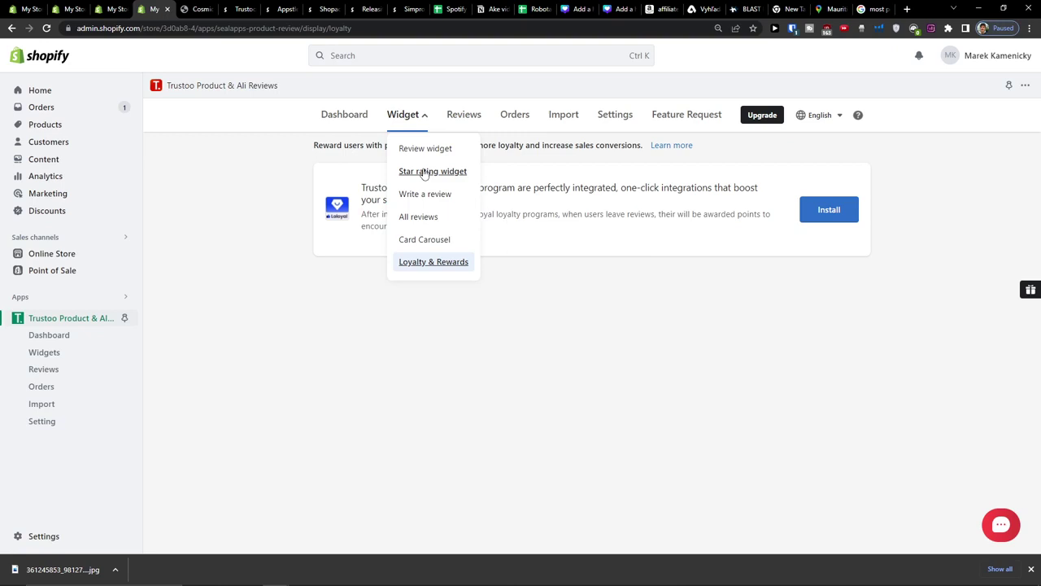
Leave star ratings off for home pages and save the star rating widget settings
{"action": "left_click", "coordinate": [402, 175]}
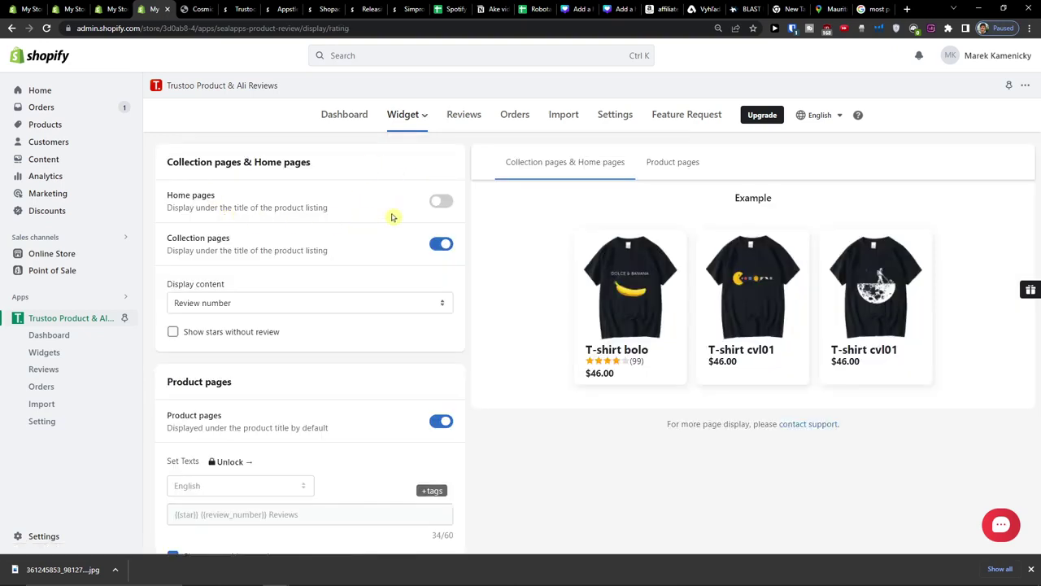
{"action": "left_click", "coordinate": [439, 203]}
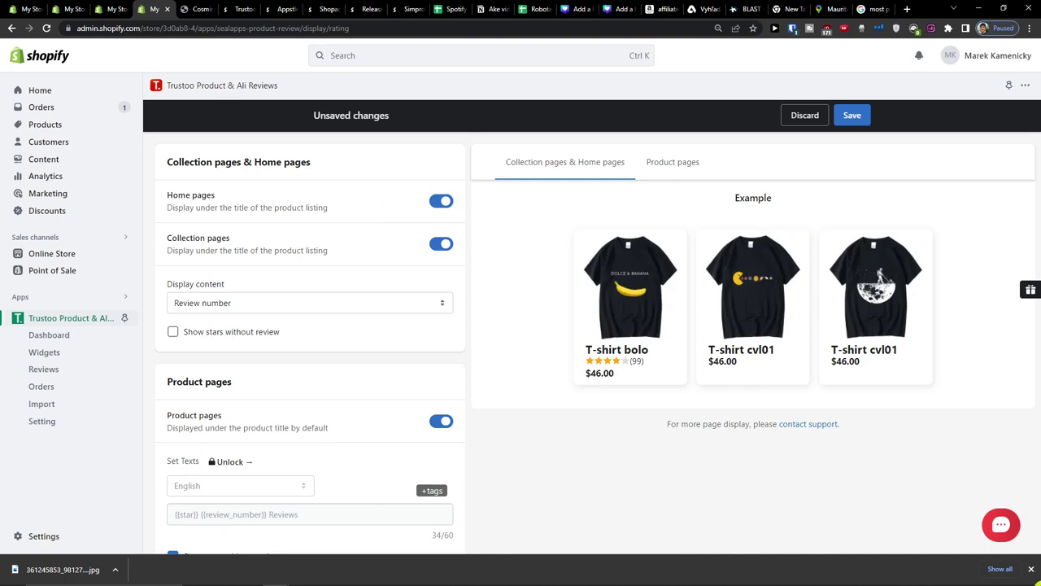
{"action": "scroll", "coordinate": [374, 277], "scroll_direction": "down", "scroll_amount": 1}
{"action": "scroll", "coordinate": [367, 279], "scroll_direction": "up", "scroll_amount": 1}
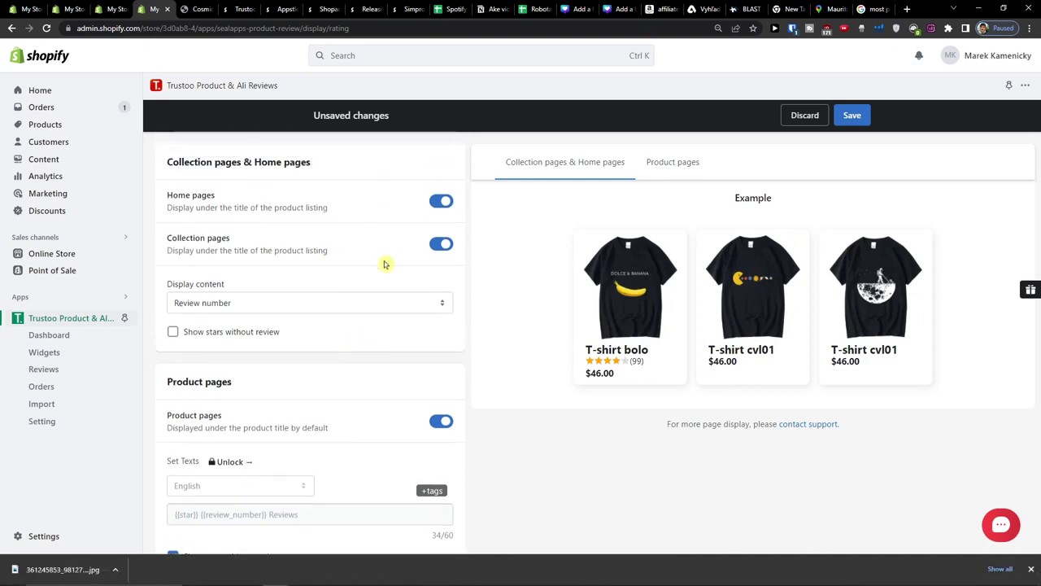
{"action": "left_click", "coordinate": [440, 201]}
{"action": "left_click", "coordinate": [862, 118]}
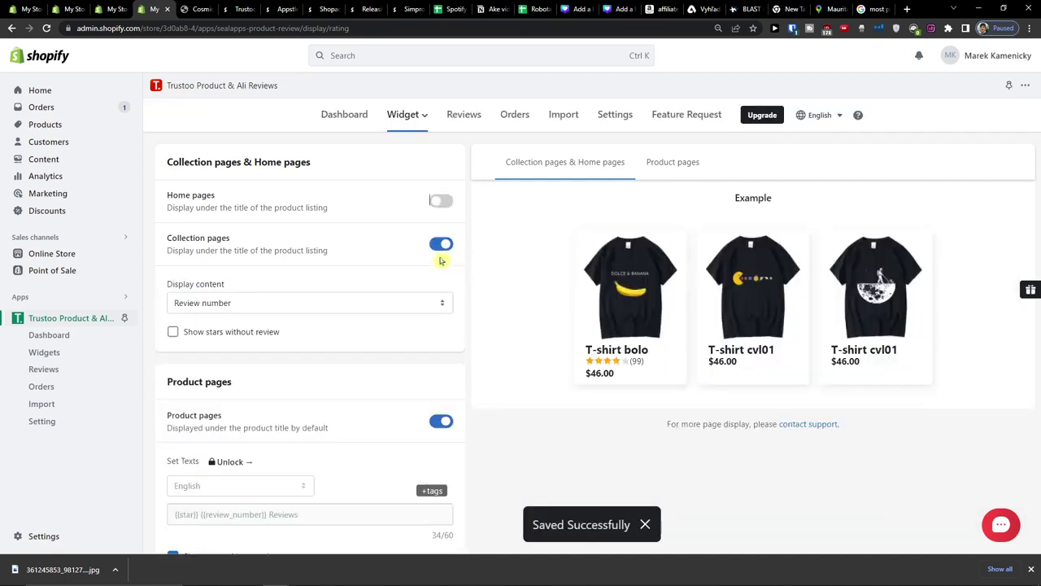
{"action": "left_click", "coordinate": [431, 193]}
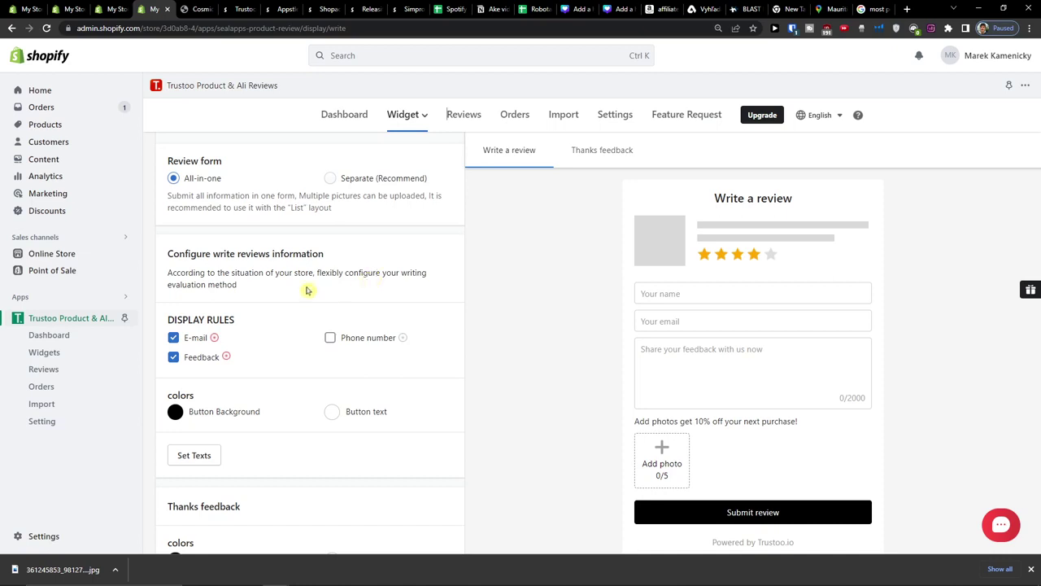
Set the review form to Separate (Recommend) instead of all-in-one
{"action": "scroll", "coordinate": [308, 291], "scroll_direction": "down", "scroll_amount": 1}
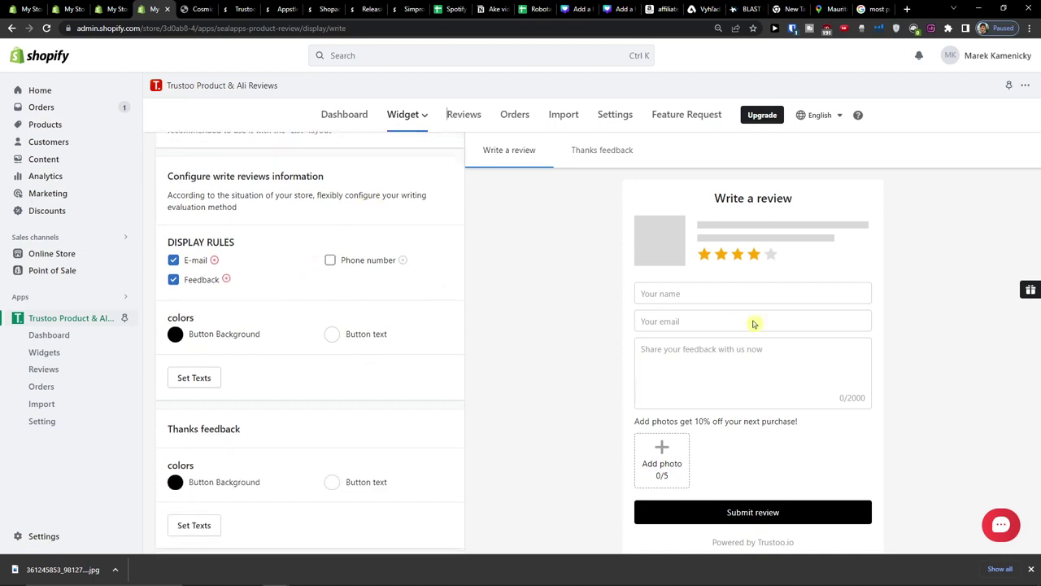
{"action": "scroll", "coordinate": [367, 288], "scroll_direction": "up", "scroll_amount": 1}
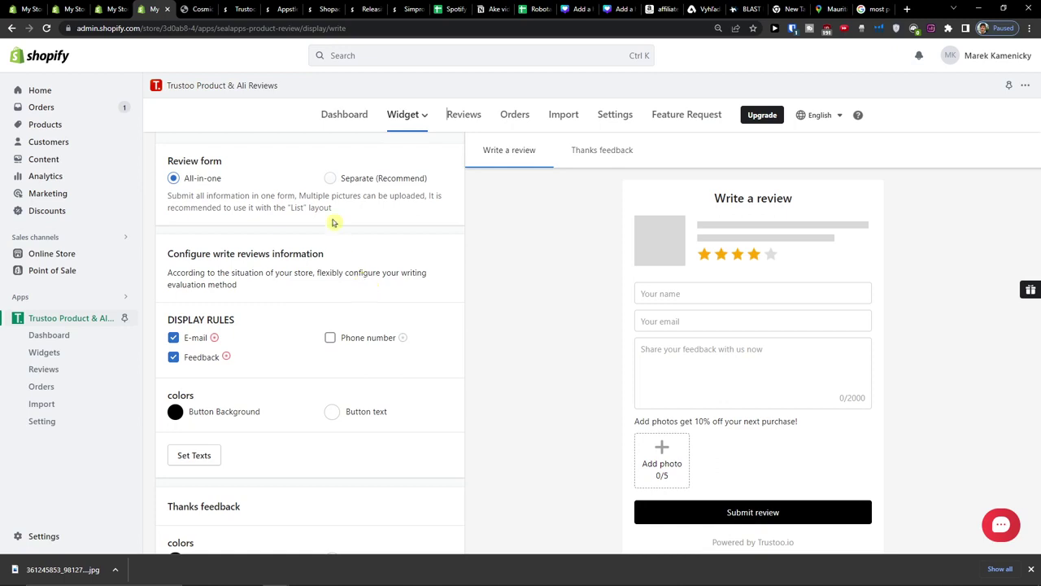
{"action": "left_click", "coordinate": [330, 177]}
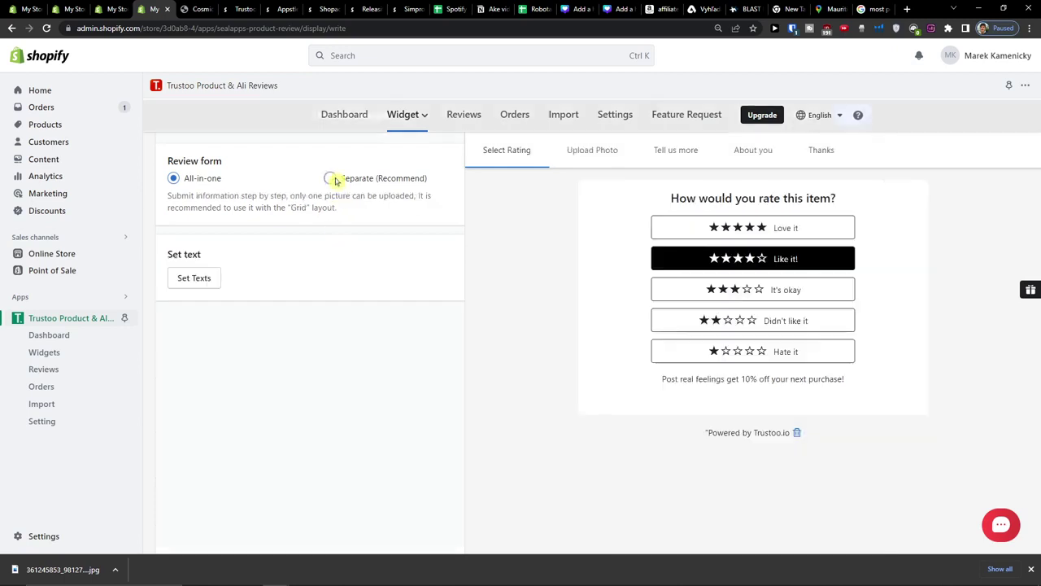
{"action": "left_click", "coordinate": [176, 179]}
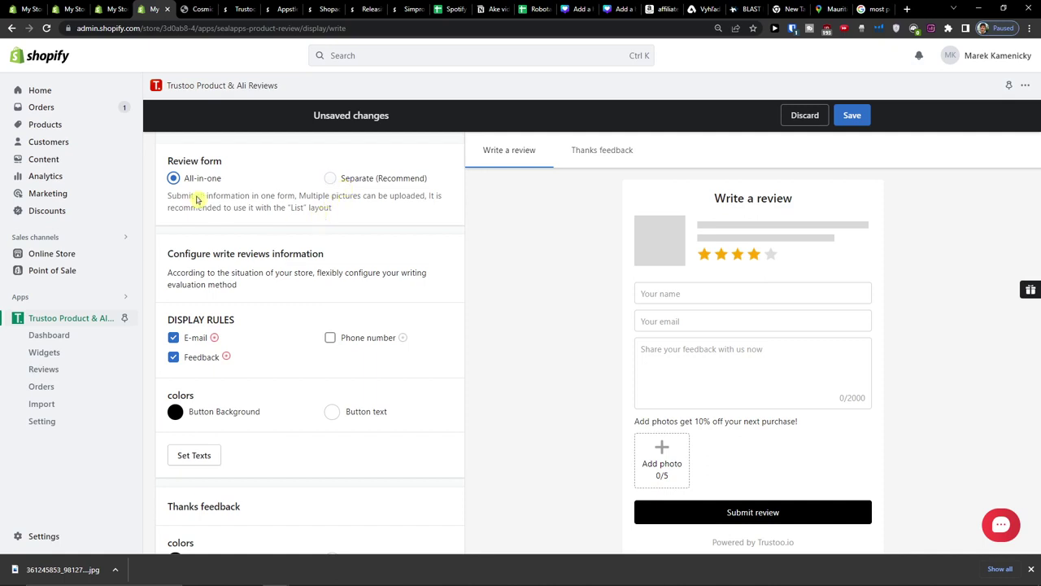
{"action": "left_click", "coordinate": [366, 183]}
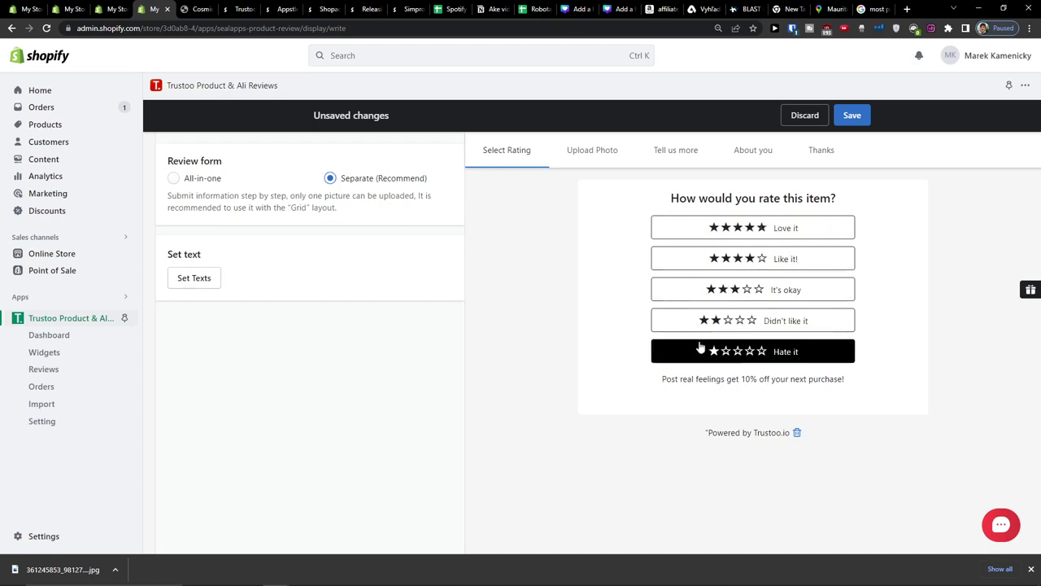
Look over the rating-step texts in Set Texts and close them unchanged
{"action": "left_click", "coordinate": [205, 278]}
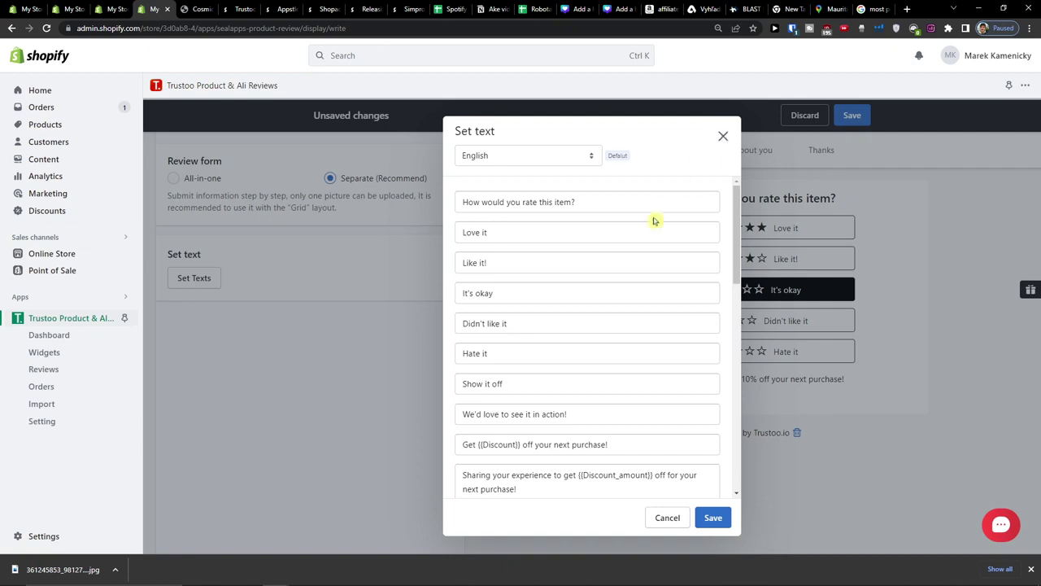
{"action": "scroll", "coordinate": [651, 224], "scroll_direction": "down", "scroll_amount": 3}
{"action": "scroll", "coordinate": [648, 224], "scroll_direction": "up", "scroll_amount": 3}
{"action": "left_click", "coordinate": [722, 137]}
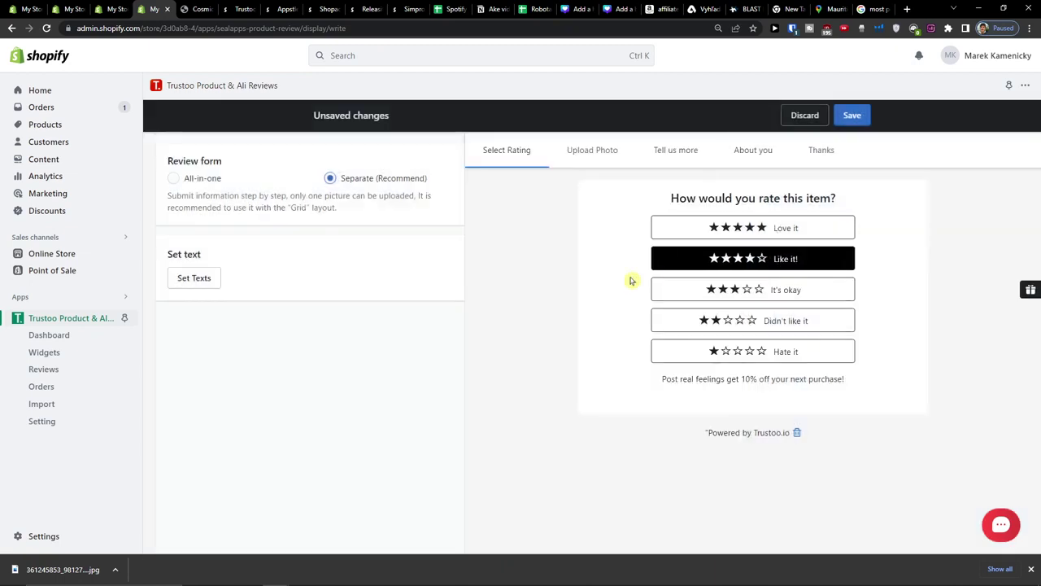
Preview the review form steps, try the All-in-one layout, then return to Separate
{"action": "left_click", "coordinate": [584, 154]}
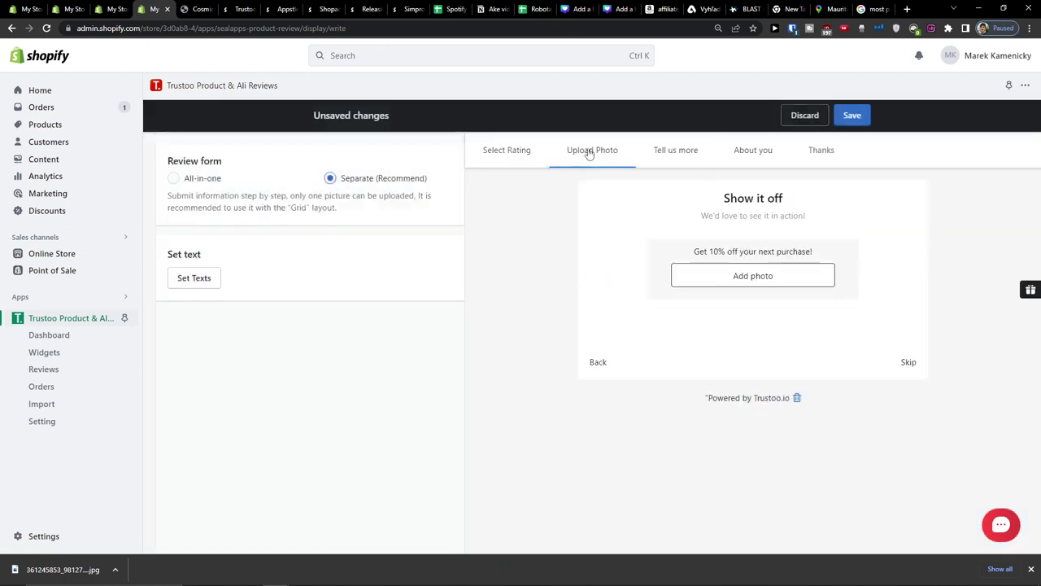
{"action": "left_click", "coordinate": [494, 156]}
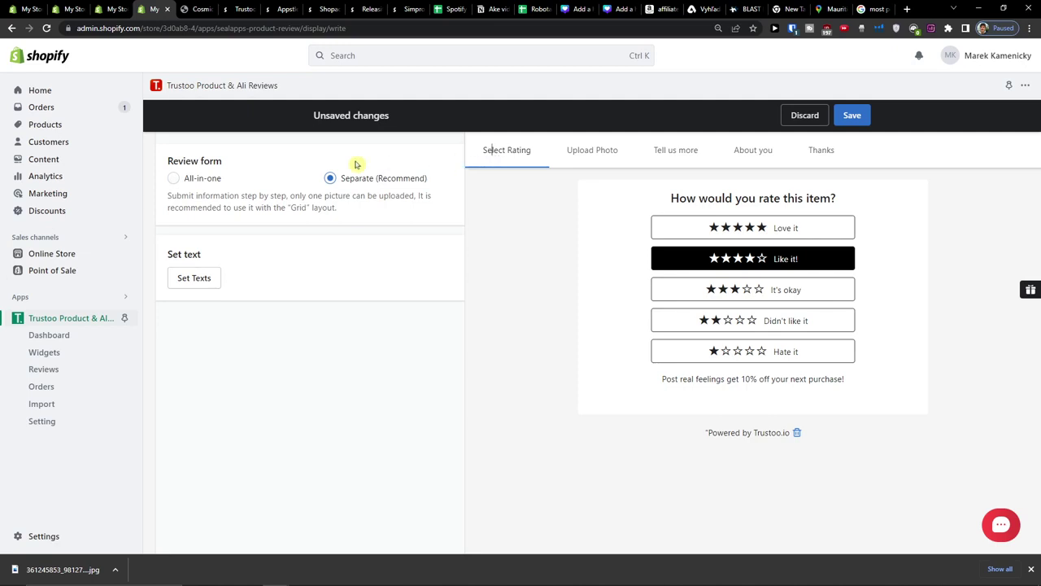
{"action": "left_click", "coordinate": [213, 179]}
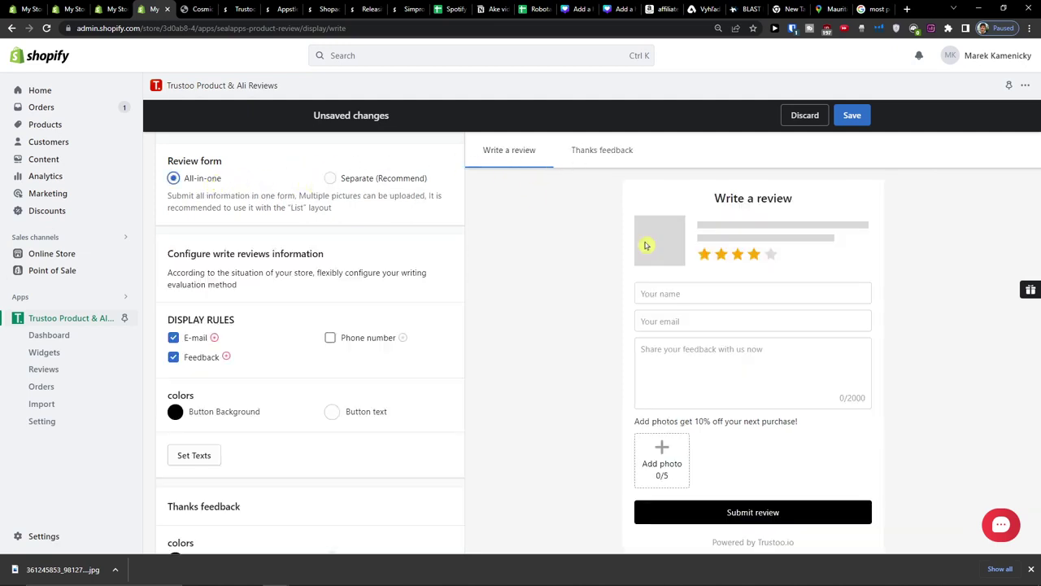
{"action": "left_click", "coordinate": [591, 155]}
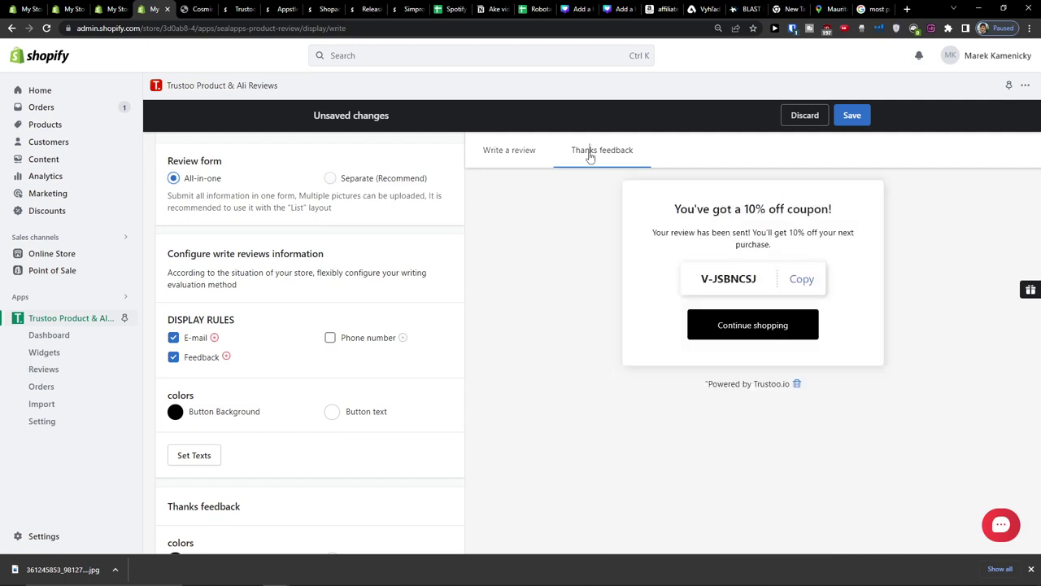
{"action": "left_click", "coordinate": [354, 182]}
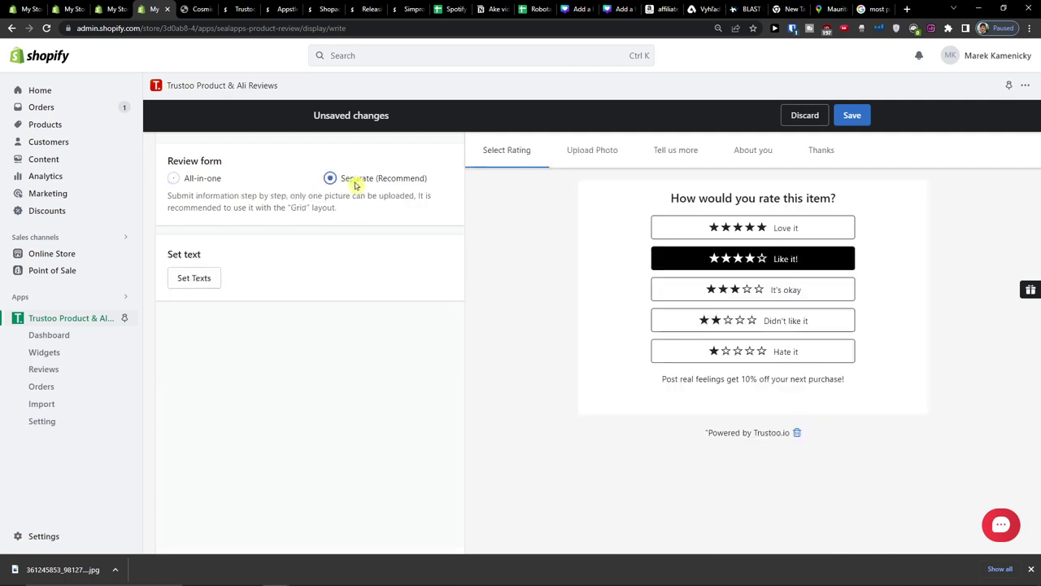
Preview the Upload Photo, Tell us more, About you and 10% coupon Thanks steps, then save
{"action": "left_click", "coordinate": [590, 159]}
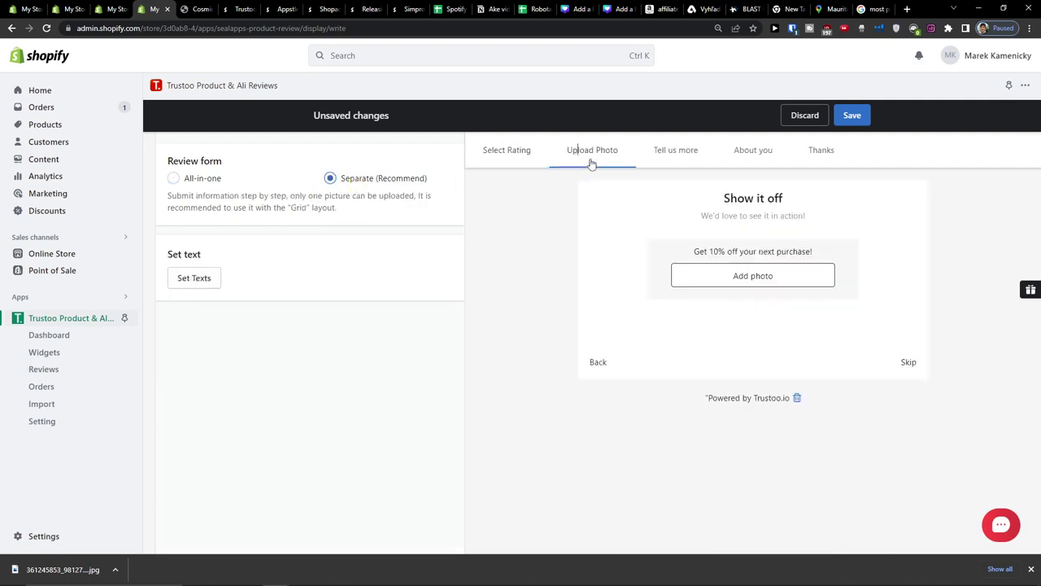
{"action": "left_click", "coordinate": [489, 154]}
{"action": "left_click", "coordinate": [595, 162]}
{"action": "left_click_drag", "start_coordinate": [694, 252], "coordinate": [851, 253]}
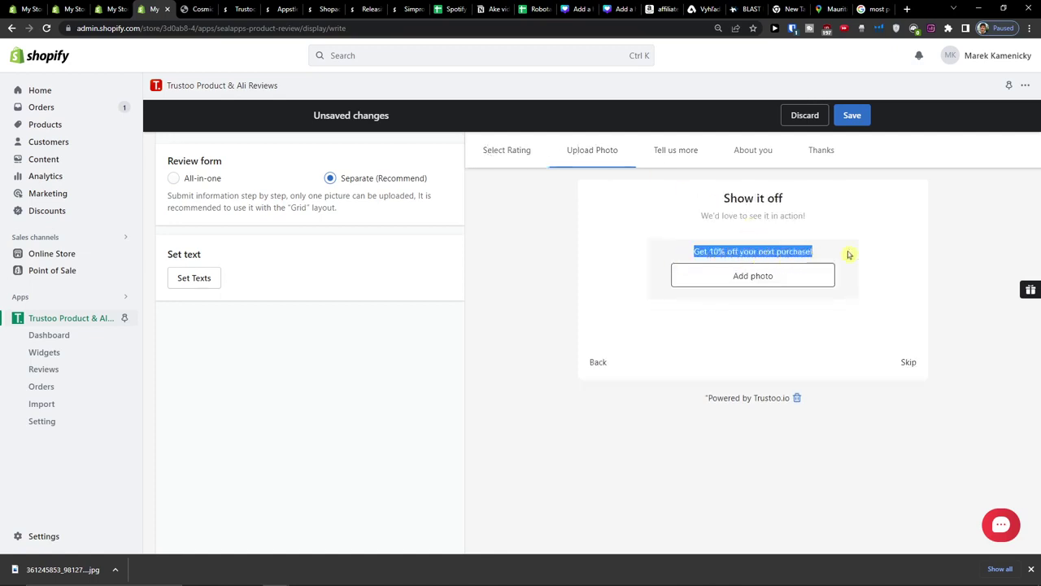
{"action": "left_click", "coordinate": [845, 254]}
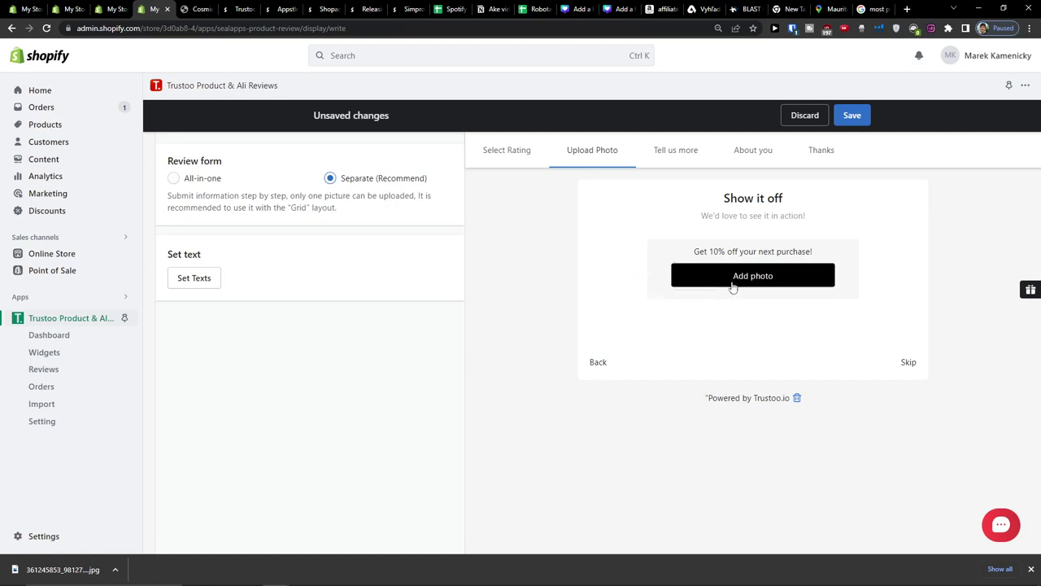
{"action": "left_click_drag", "start_coordinate": [692, 251], "coordinate": [843, 258]}
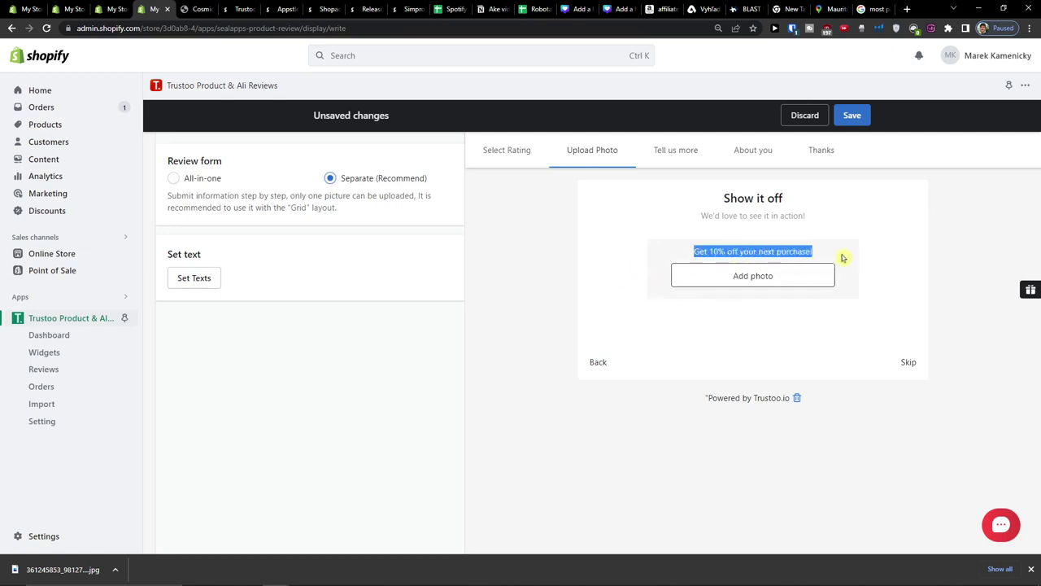
{"action": "left_click", "coordinate": [681, 156]}
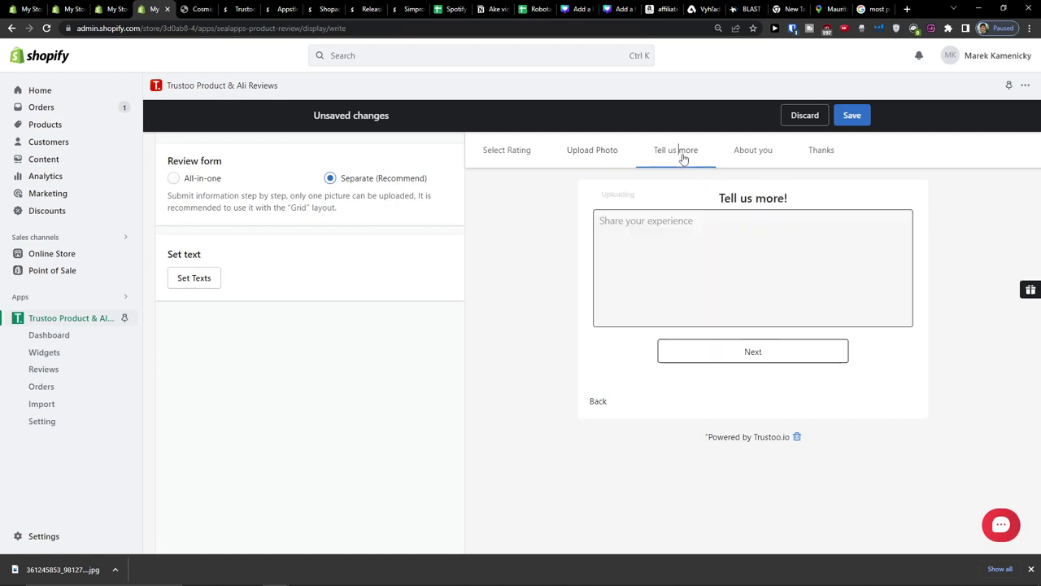
{"action": "left_click", "coordinate": [742, 160]}
{"action": "left_click", "coordinate": [812, 160]}
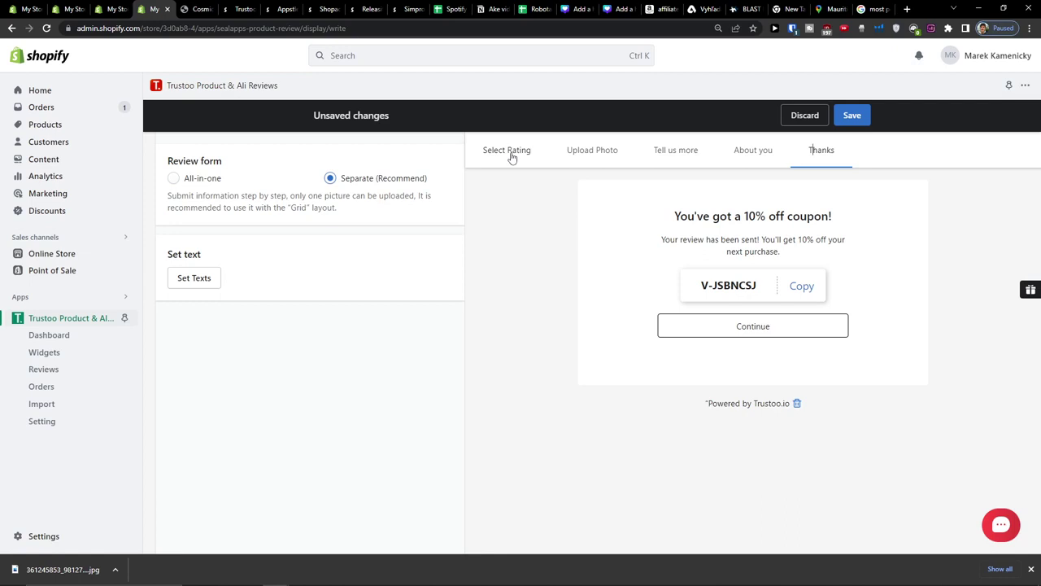
{"action": "left_click", "coordinate": [861, 119]}
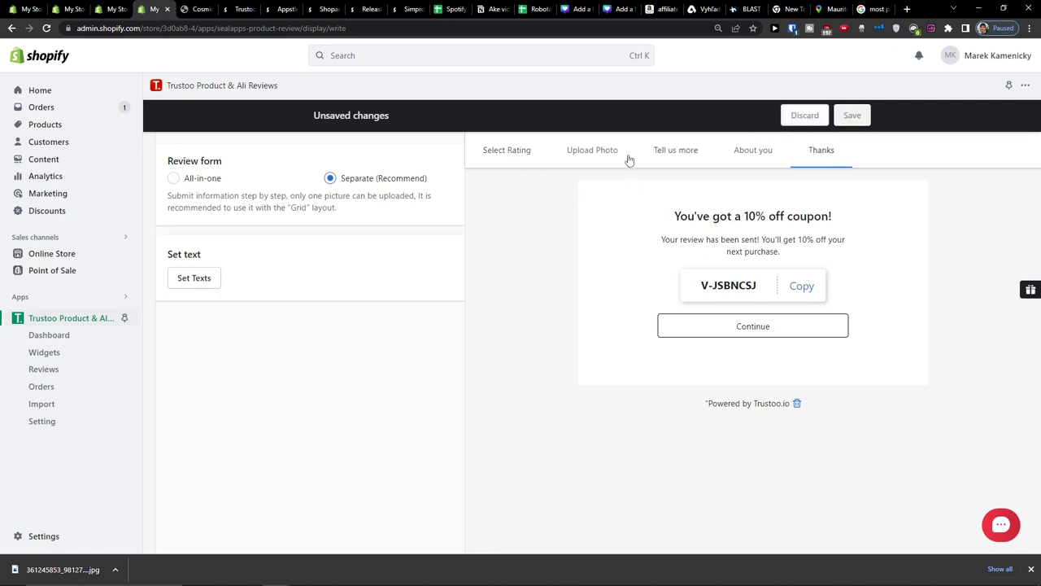
{"action": "mouse_move", "coordinate": [404, 114]}
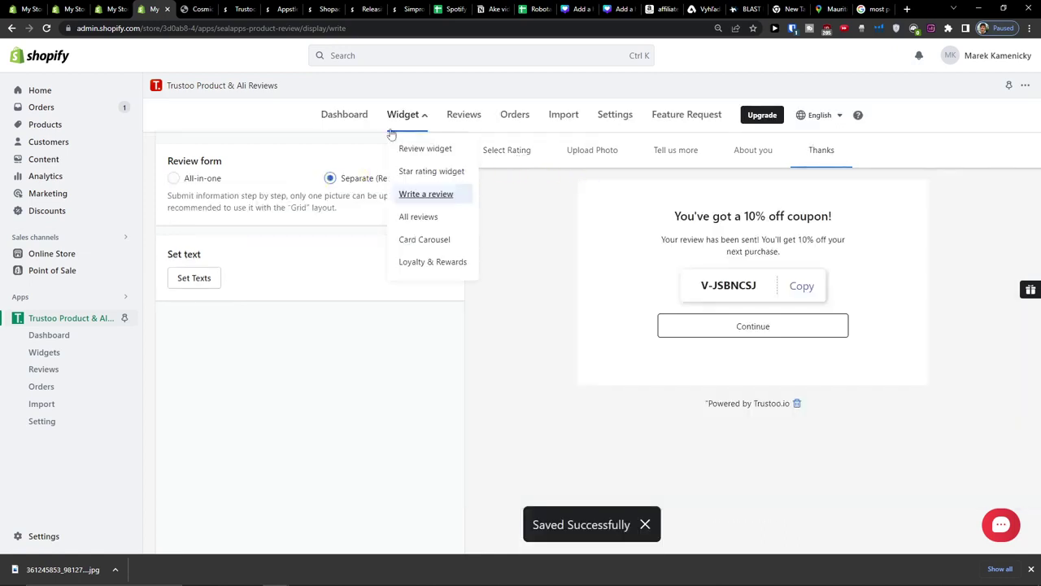
In All reviews settings, preview the Reviews page, leave Review Side Tab off, and save
{"action": "left_click", "coordinate": [444, 218]}
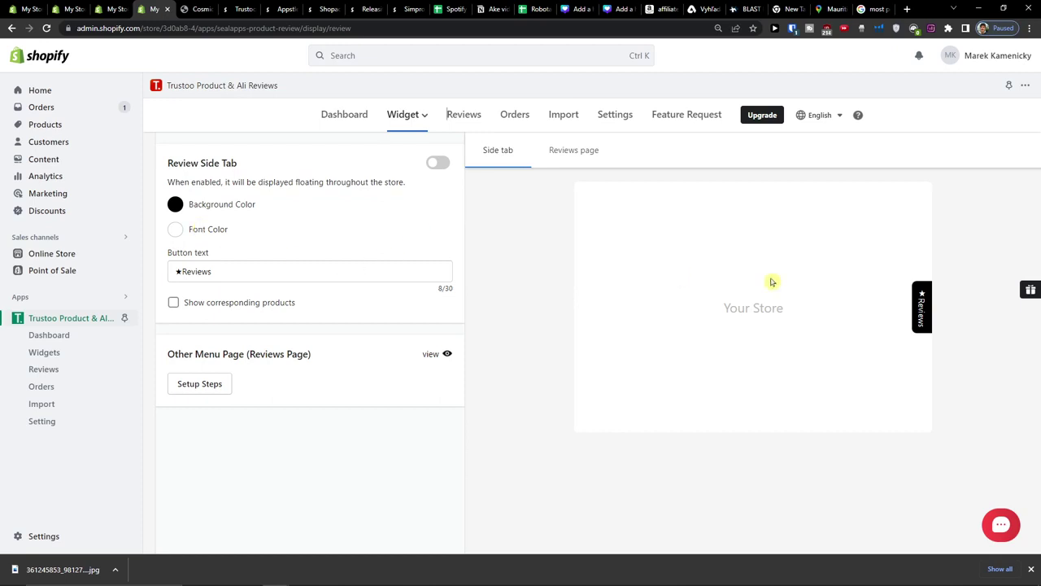
{"action": "left_click", "coordinate": [577, 156]}
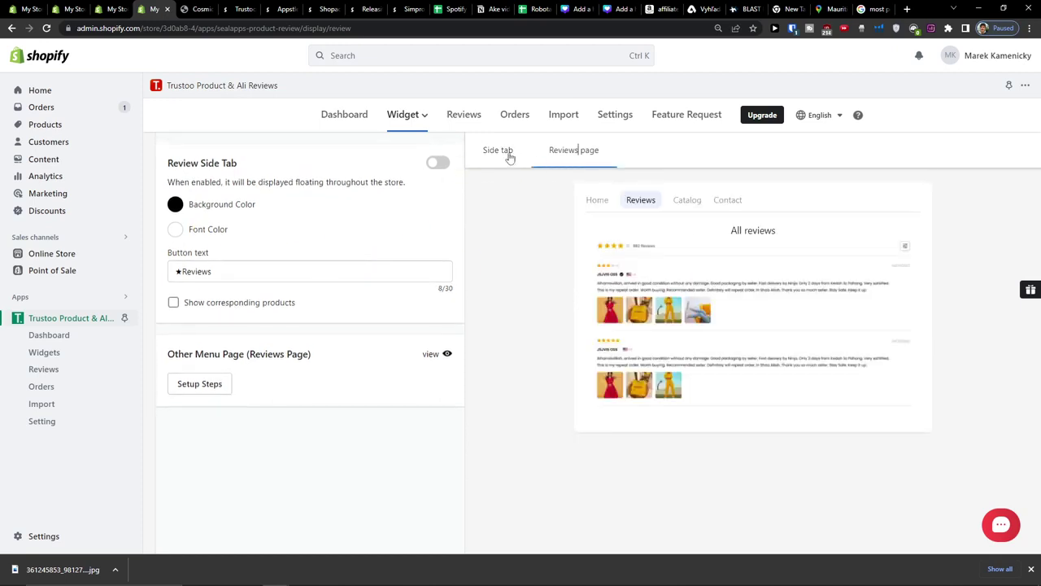
{"action": "left_click", "coordinate": [498, 153]}
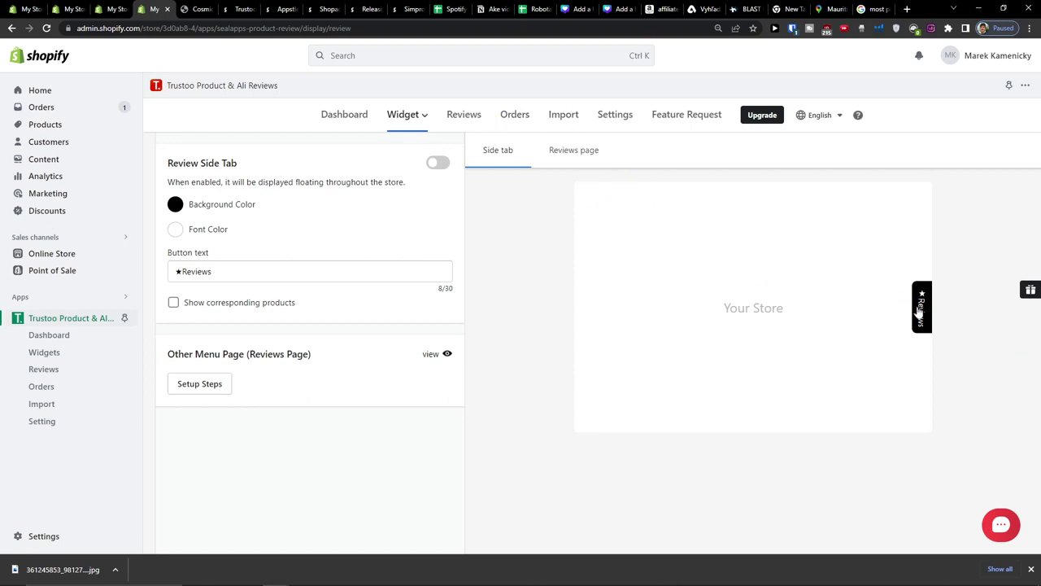
{"action": "left_click", "coordinate": [439, 164]}
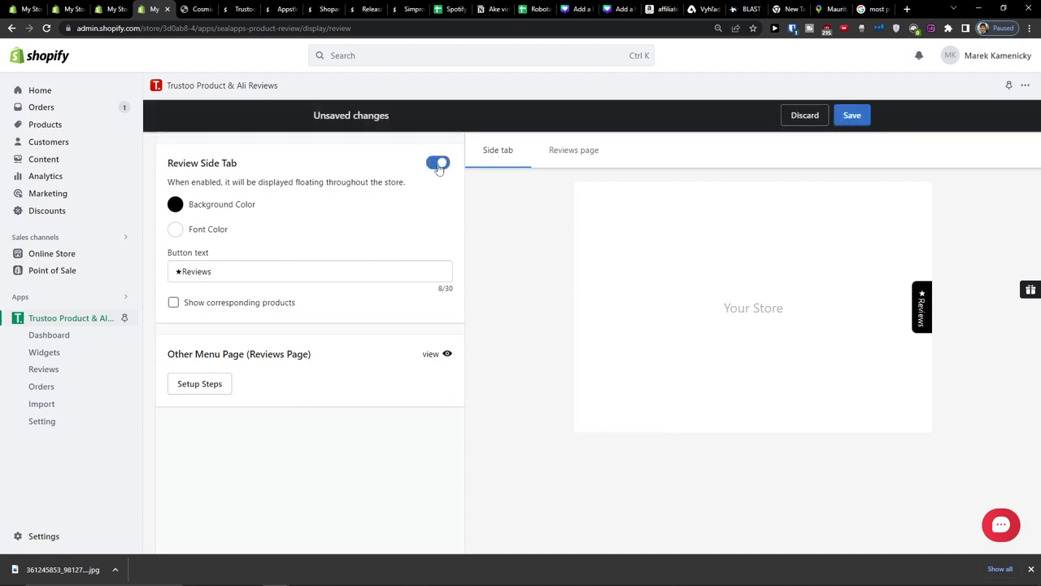
{"action": "left_click", "coordinate": [439, 163]}
{"action": "left_click", "coordinate": [573, 152]}
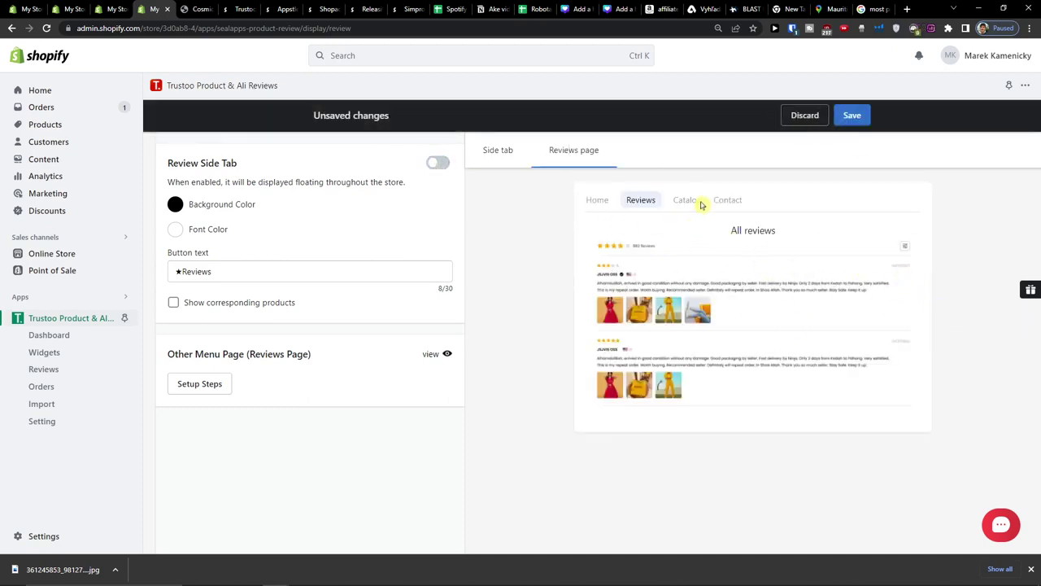
{"action": "left_click", "coordinate": [847, 115]}
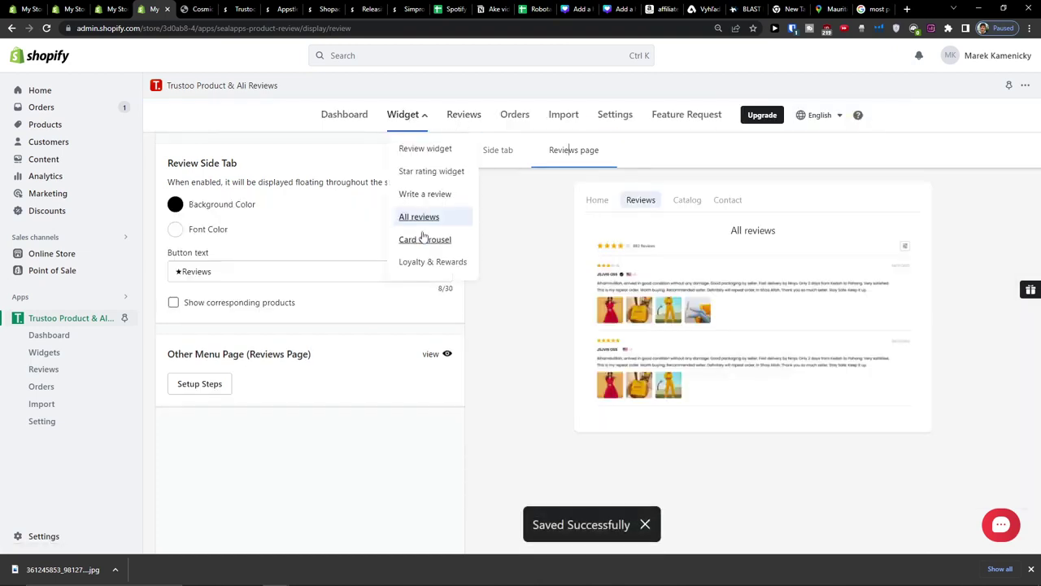
{"action": "left_click", "coordinate": [422, 236]}
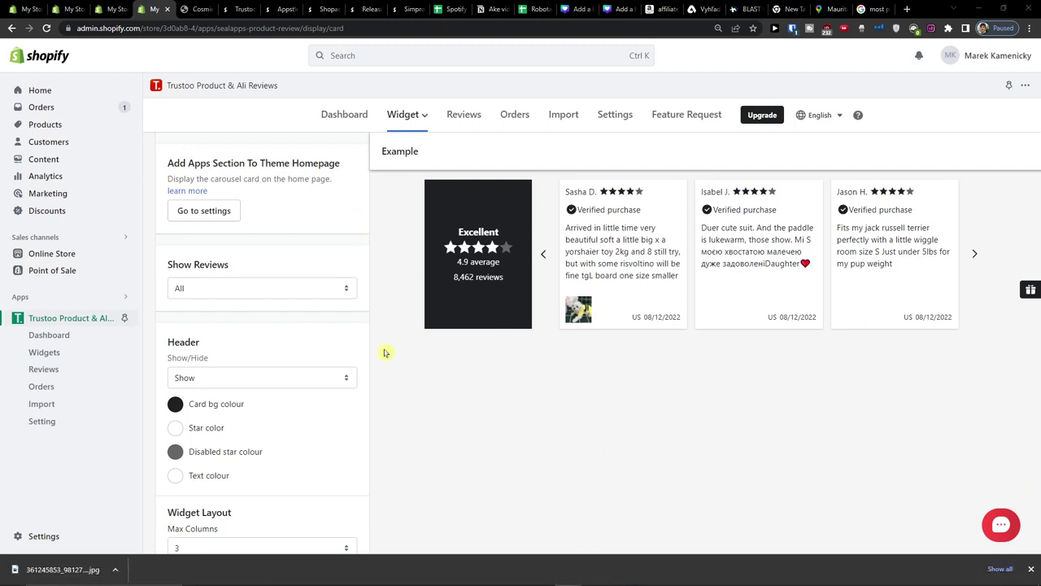
Browse Trustoo's empty Reviews page and the Orders page with two scheduled review emails
{"action": "scroll", "coordinate": [348, 244], "scroll_direction": "down", "scroll_amount": 2}
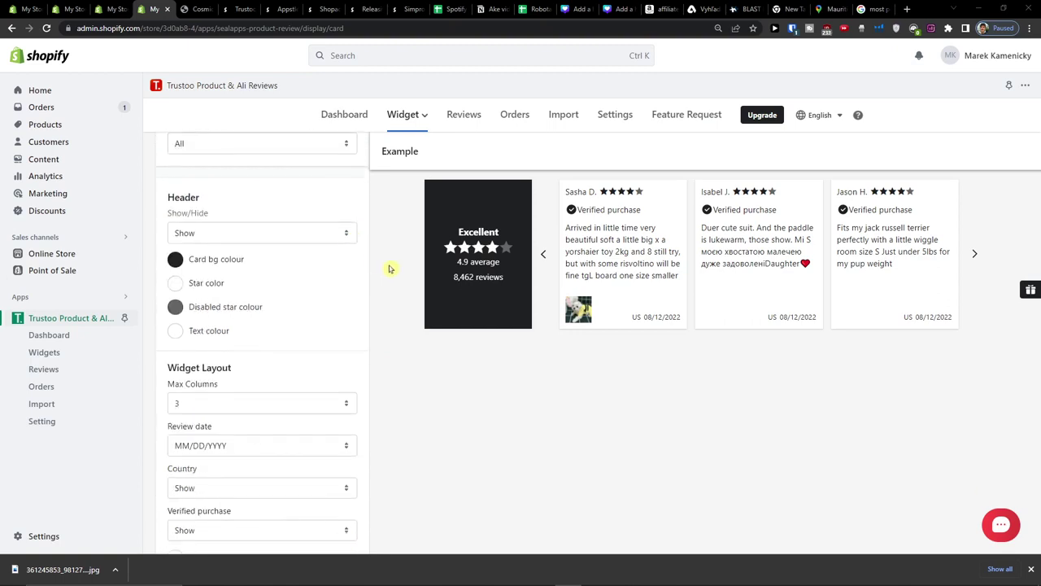
{"action": "scroll", "coordinate": [274, 226], "scroll_direction": "up", "scroll_amount": 2}
{"action": "left_click", "coordinate": [465, 118]}
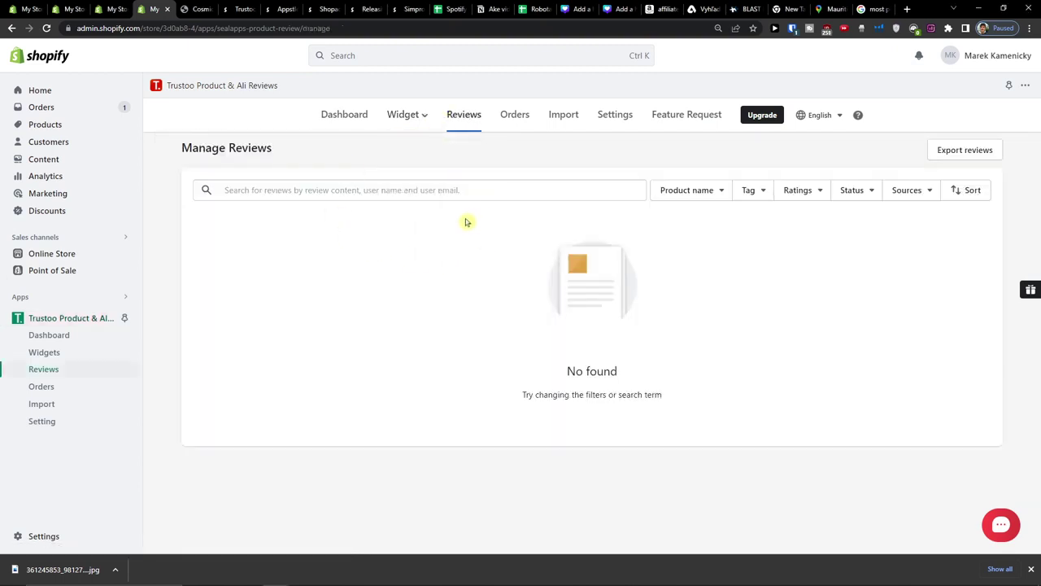
{"action": "left_click", "coordinate": [515, 118]}
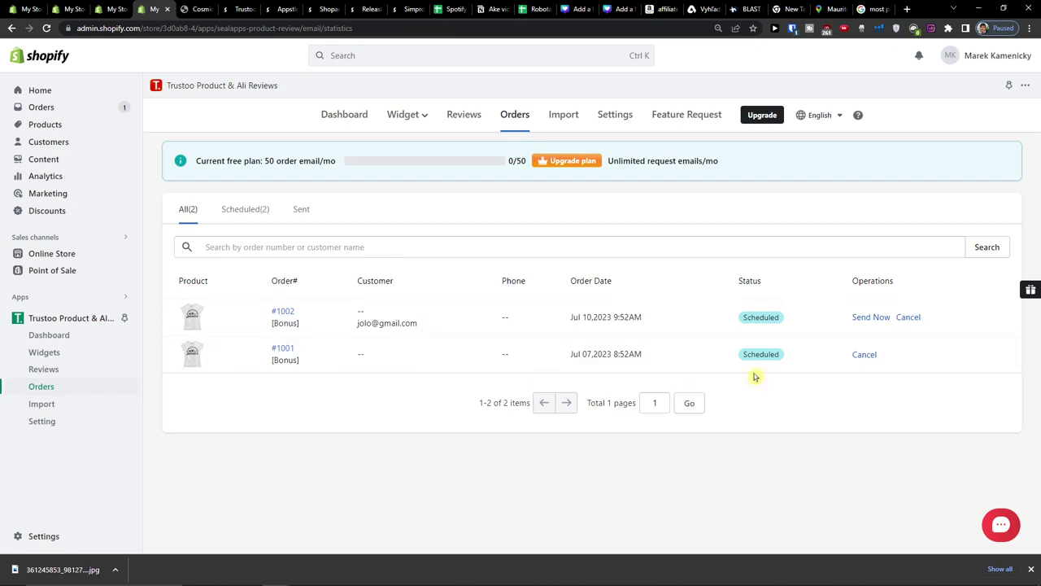
{"action": "left_click", "coordinate": [556, 118]}
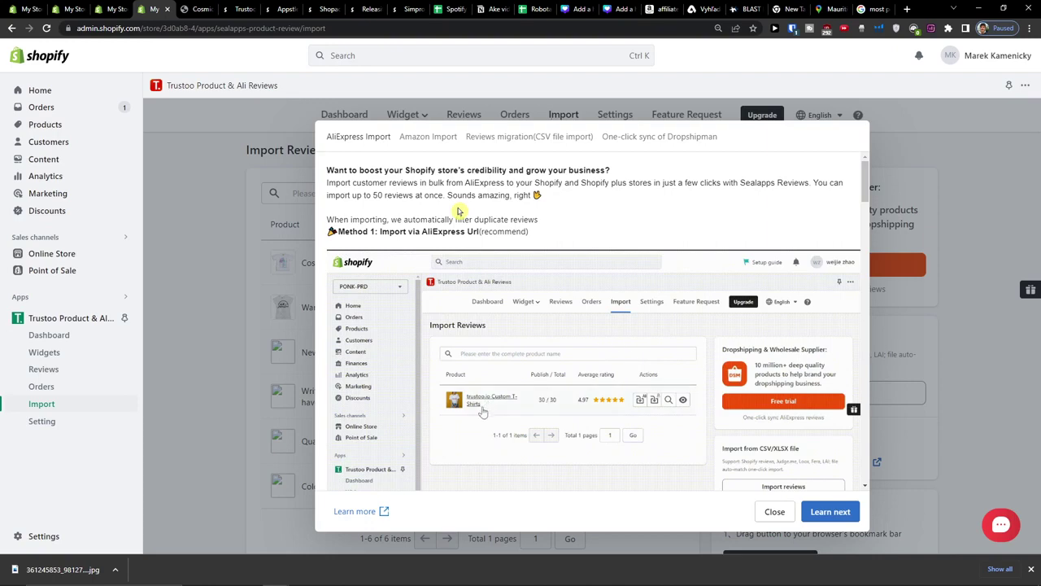
Read the import page introduction about bulk importing reviews and Sealapps Reviews
{"action": "scroll", "coordinate": [519, 216], "scroll_direction": "down", "scroll_amount": 1}
{"action": "scroll", "coordinate": [519, 216], "scroll_direction": "up", "scroll_amount": 1}
{"action": "left_click_drag", "start_coordinate": [344, 191], "coordinate": [470, 191]}
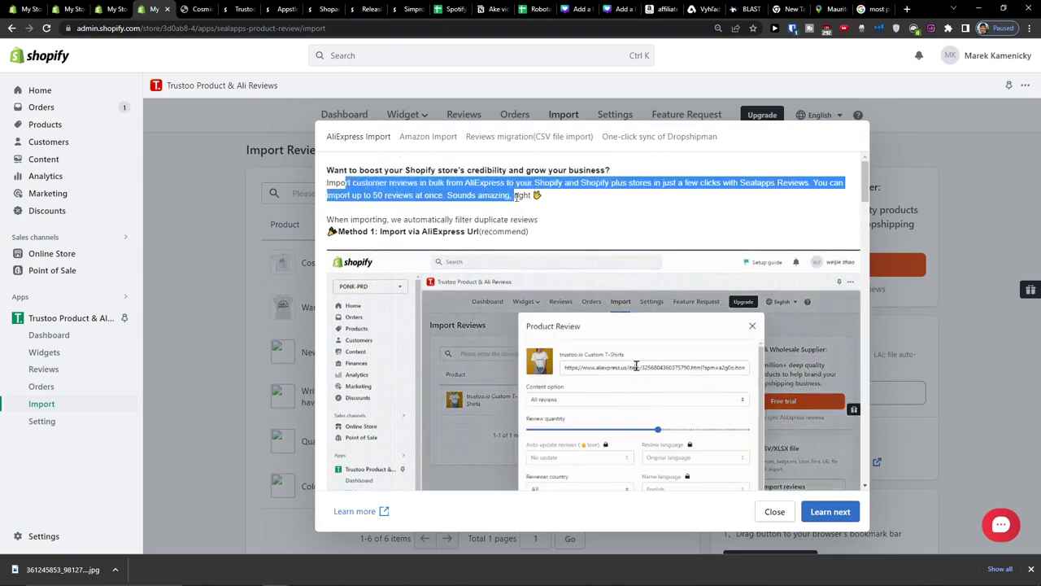
{"action": "left_click_drag", "start_coordinate": [516, 196], "coordinate": [536, 206]}
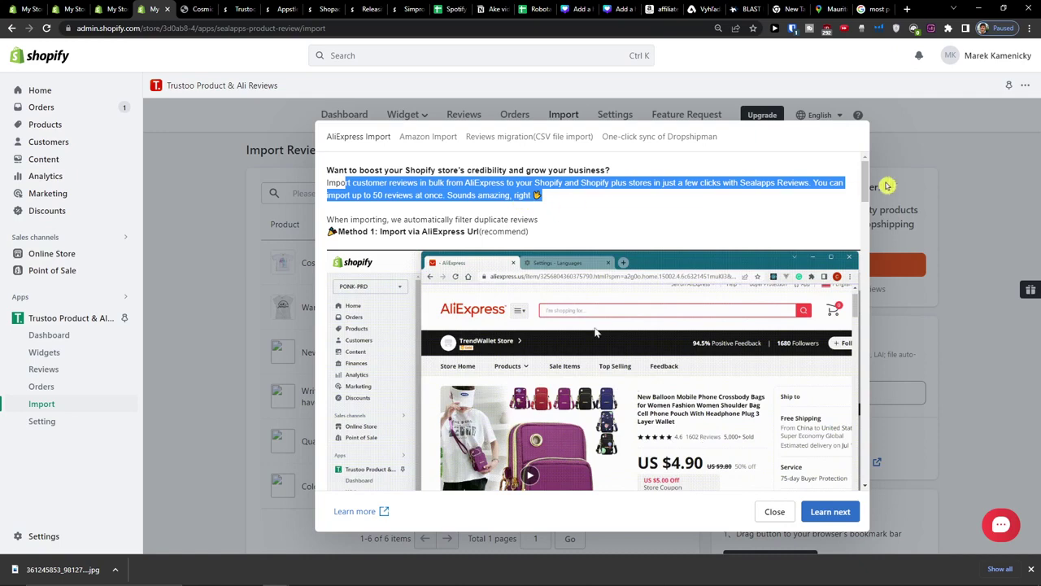
{"action": "left_click_drag", "start_coordinate": [740, 183], "coordinate": [810, 184]}
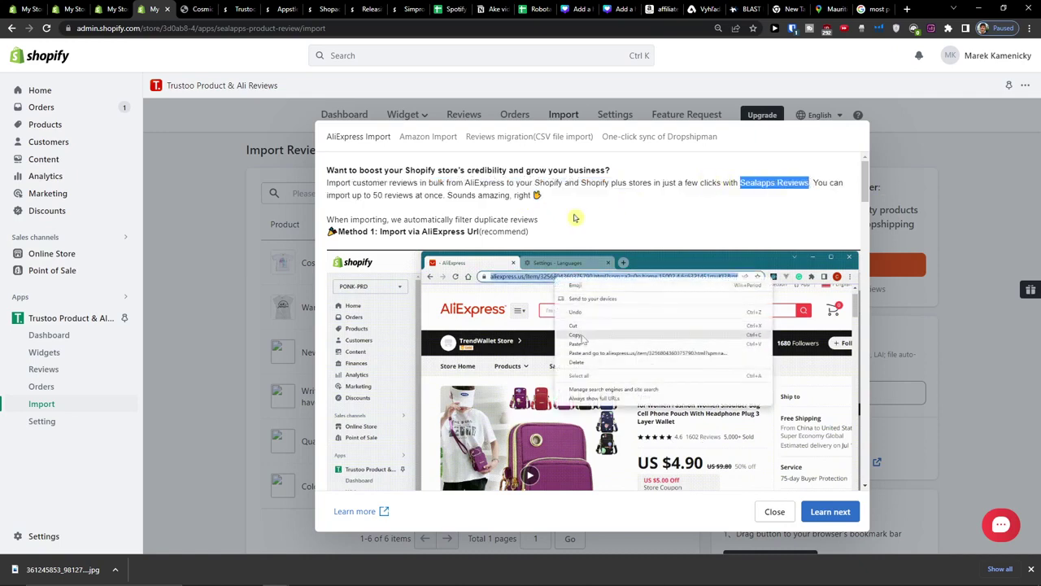
Scroll the AliExpress Import guide to its numbered instructions and highlight steps 1 and 2
{"action": "scroll", "coordinate": [575, 219], "scroll_direction": "down", "scroll_amount": 1}
{"action": "scroll", "coordinate": [562, 221], "scroll_direction": "down", "scroll_amount": 1}
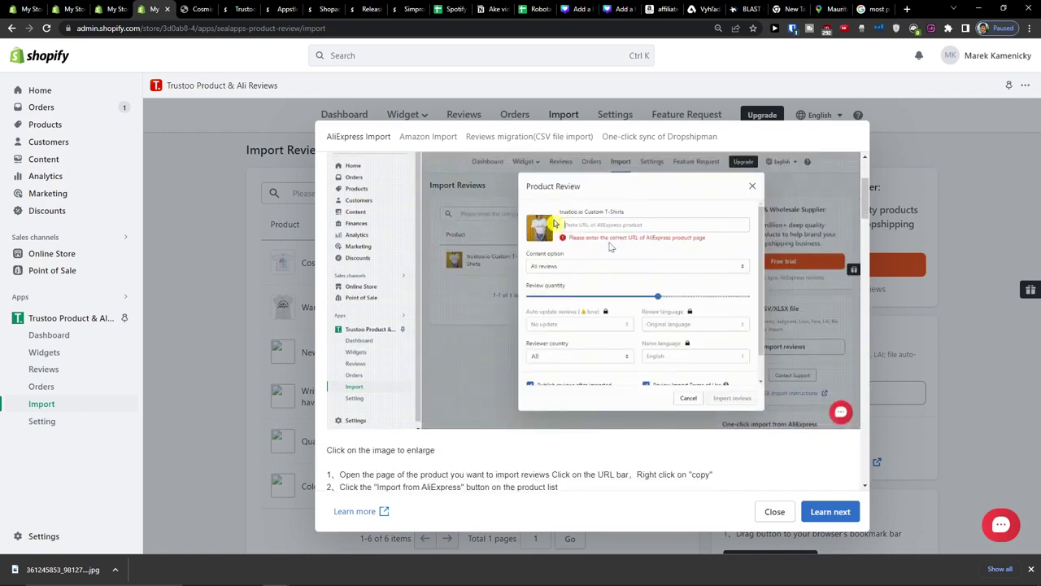
{"action": "scroll", "coordinate": [555, 222], "scroll_direction": "up", "scroll_amount": 1}
{"action": "scroll", "coordinate": [556, 222], "scroll_direction": "down", "scroll_amount": 3}
{"action": "scroll", "coordinate": [556, 223], "scroll_direction": "down", "scroll_amount": 1}
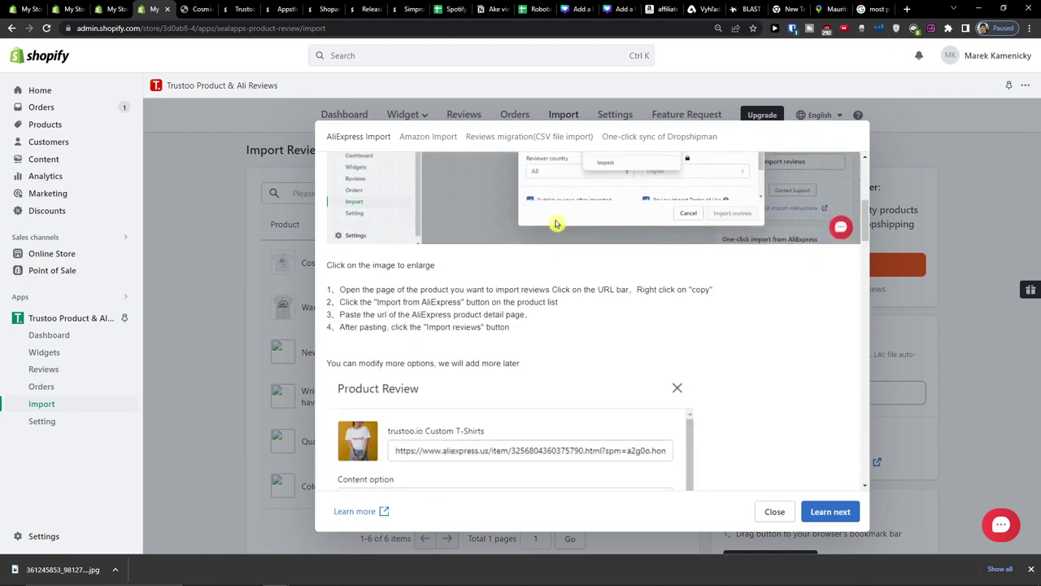
{"action": "scroll", "coordinate": [558, 223], "scroll_direction": "down", "scroll_amount": 3}
{"action": "scroll", "coordinate": [504, 293], "scroll_direction": "up", "scroll_amount": 2}
{"action": "scroll", "coordinate": [570, 321], "scroll_direction": "up", "scroll_amount": 3}
{"action": "scroll", "coordinate": [606, 326], "scroll_direction": "down", "scroll_amount": 1}
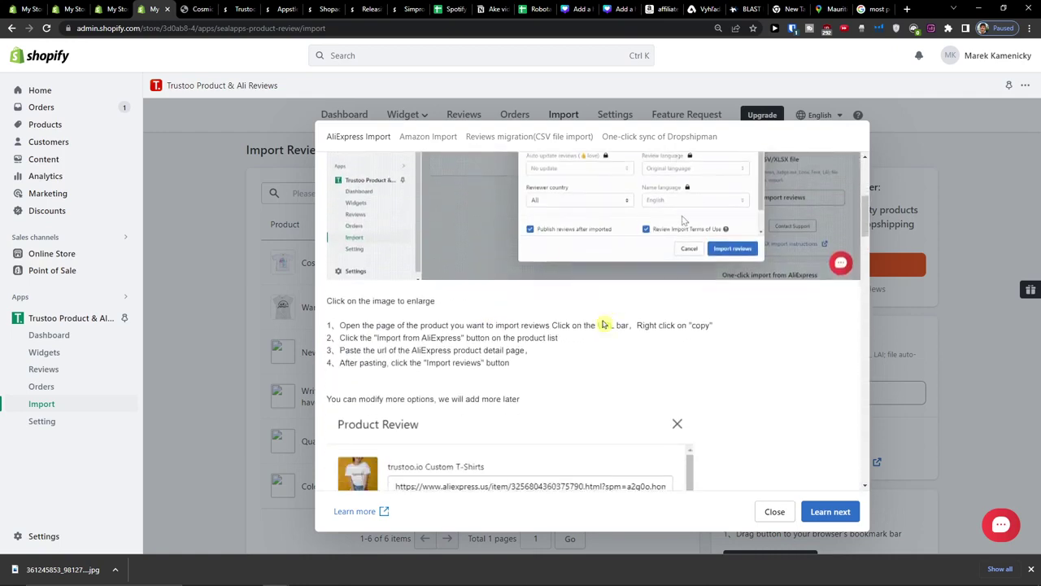
{"action": "mouse_move", "coordinate": [356, 325]}
{"action": "left_mouse_down"}
{"action": "mouse_move", "coordinate": [387, 337]}
{"action": "mouse_move", "coordinate": [579, 343]}
{"action": "left_mouse_up"}
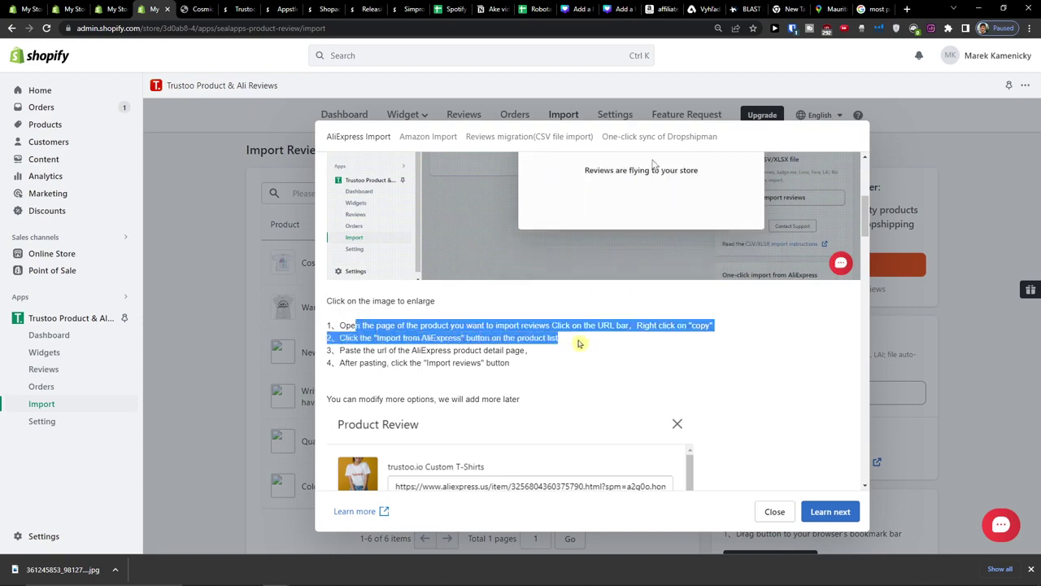
{"action": "left_click", "coordinate": [907, 9]}
Search 'aliexpress' in a new tab, open the Y50 Bluetooth Earphones from Super Deals, and return
{"action": "mouse_move", "coordinate": [902, 9]}
{"action": "left_mouse_down"}
{"action": "mouse_move", "coordinate": [109, 6]}
{"action": "mouse_move", "coordinate": [177, 7]}
{"action": "left_mouse_up"}
{"action": "type", "text": "alie"}
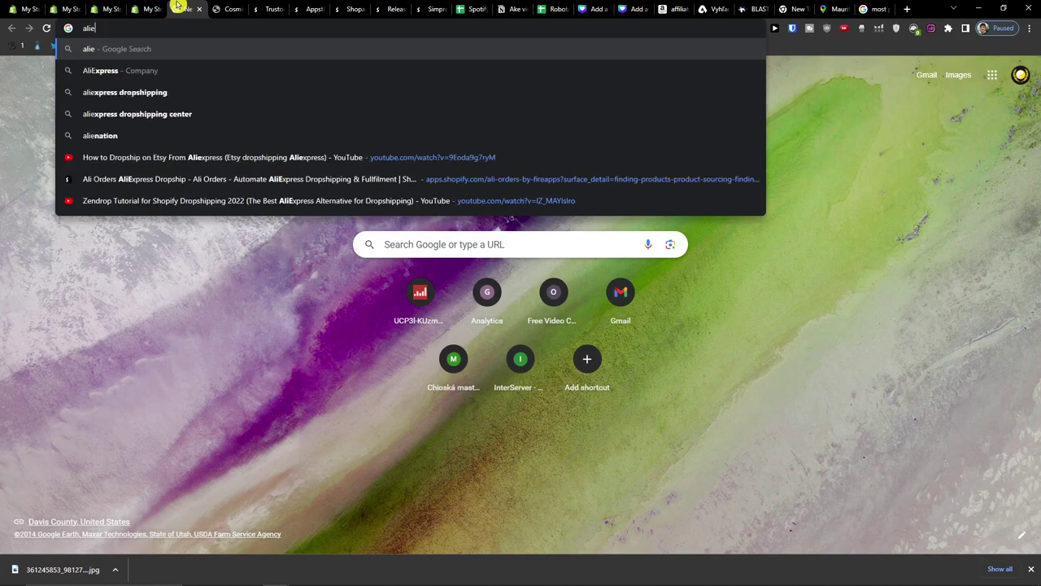
{"action": "type", "text": "xpress"}
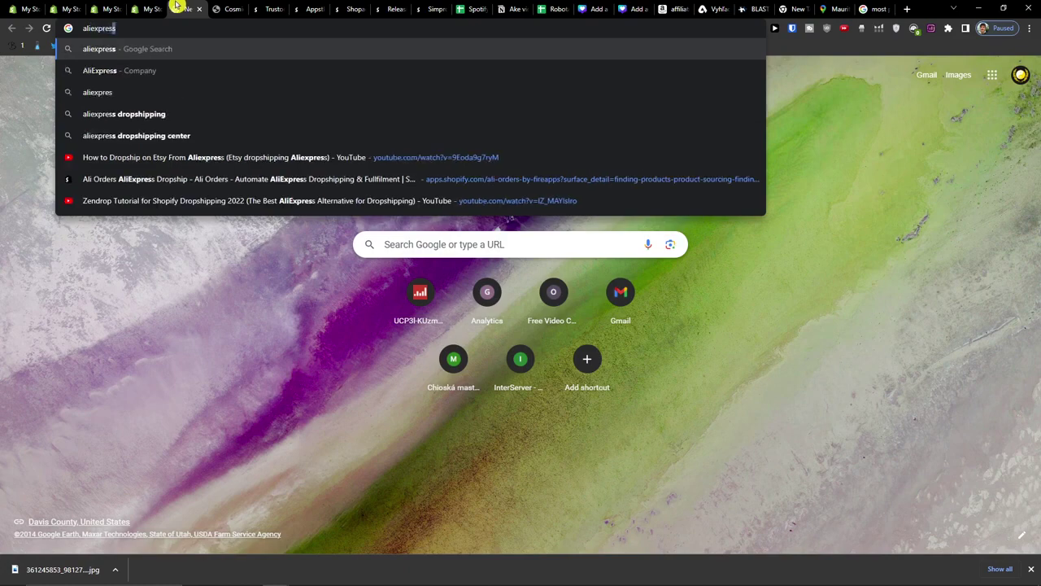
{"action": "key", "text": "Return"}
{"action": "left_click", "coordinate": [167, 179]}
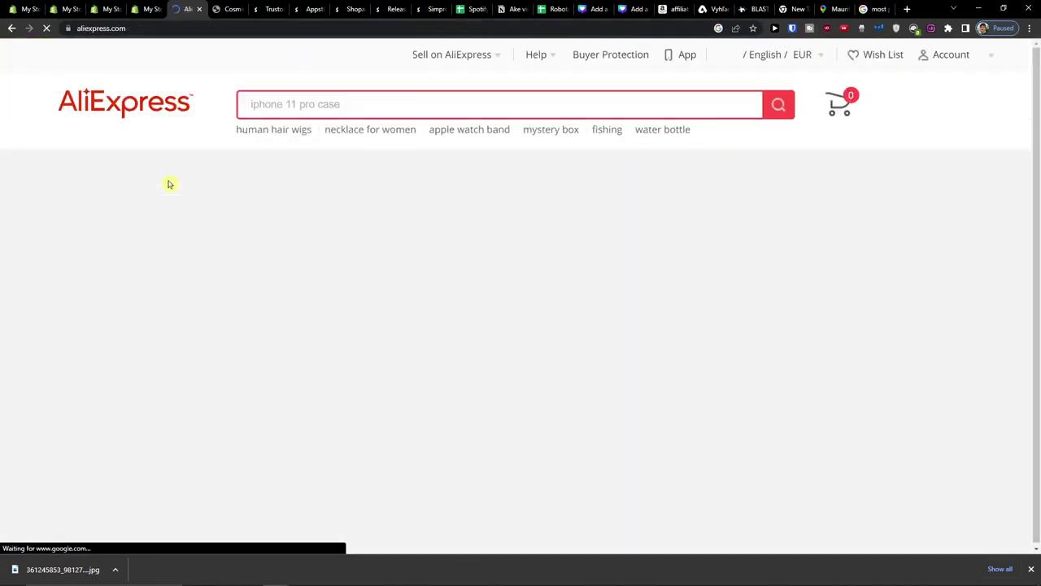
{"action": "scroll", "coordinate": [520, 342], "scroll_direction": "down", "scroll_amount": 4}
{"action": "scroll", "coordinate": [447, 325], "scroll_direction": "down", "scroll_amount": 3}
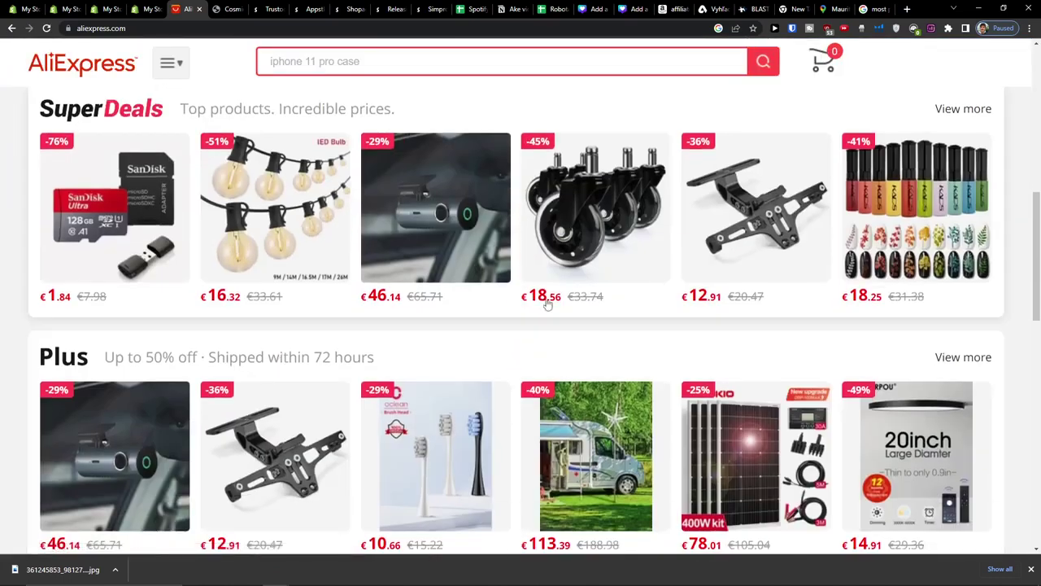
{"action": "left_click", "coordinate": [387, 299]}
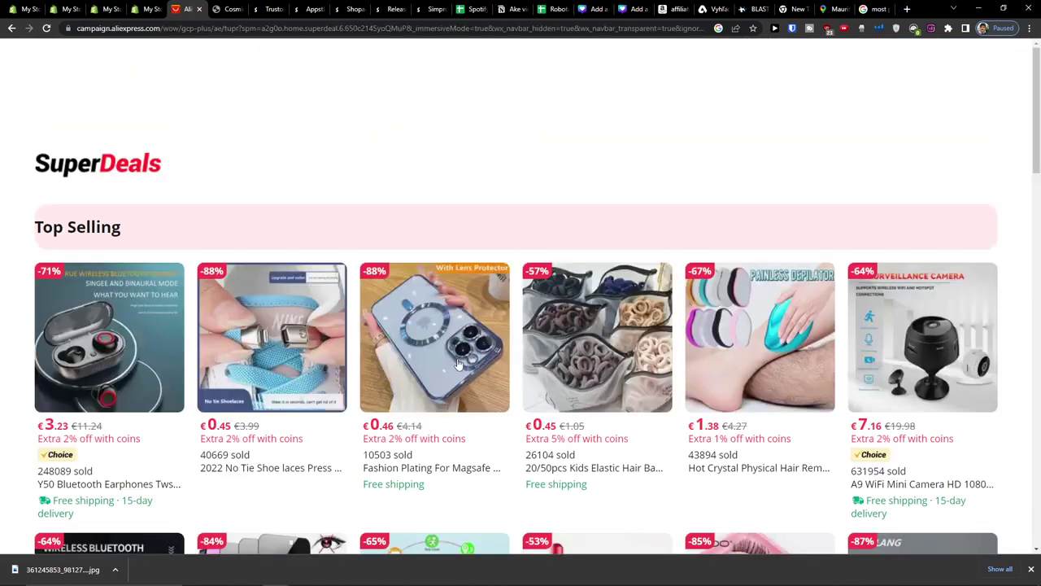
{"action": "scroll", "coordinate": [550, 281], "scroll_direction": "down", "scroll_amount": 2}
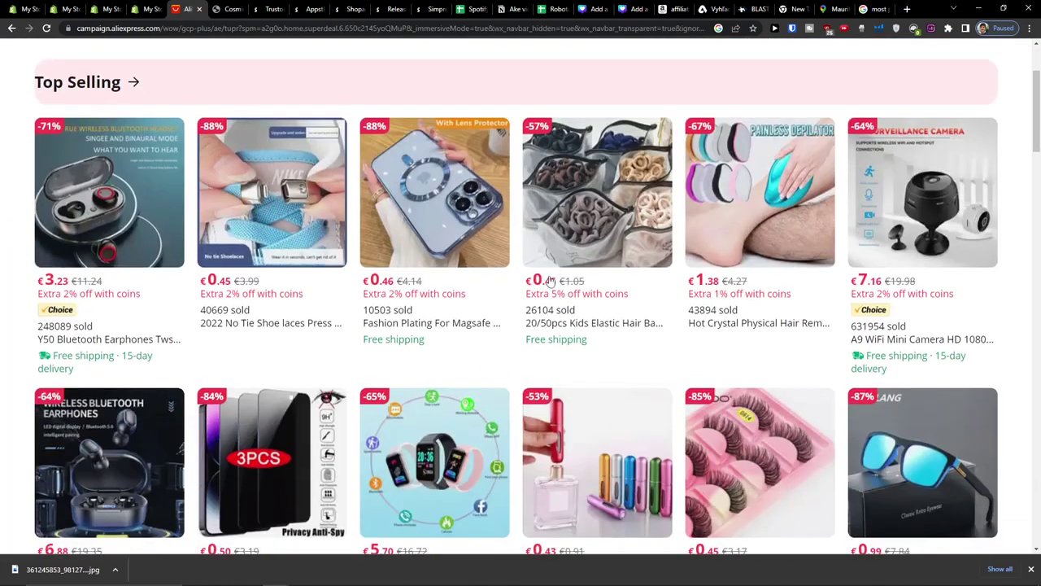
{"action": "left_click", "coordinate": [126, 196]}
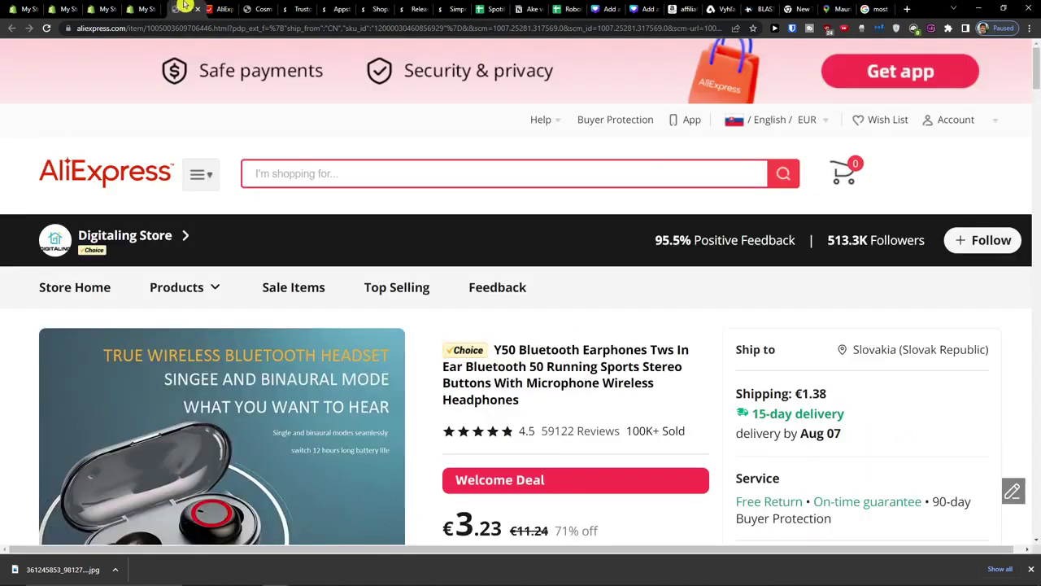
{"action": "left_click", "coordinate": [143, 9]}
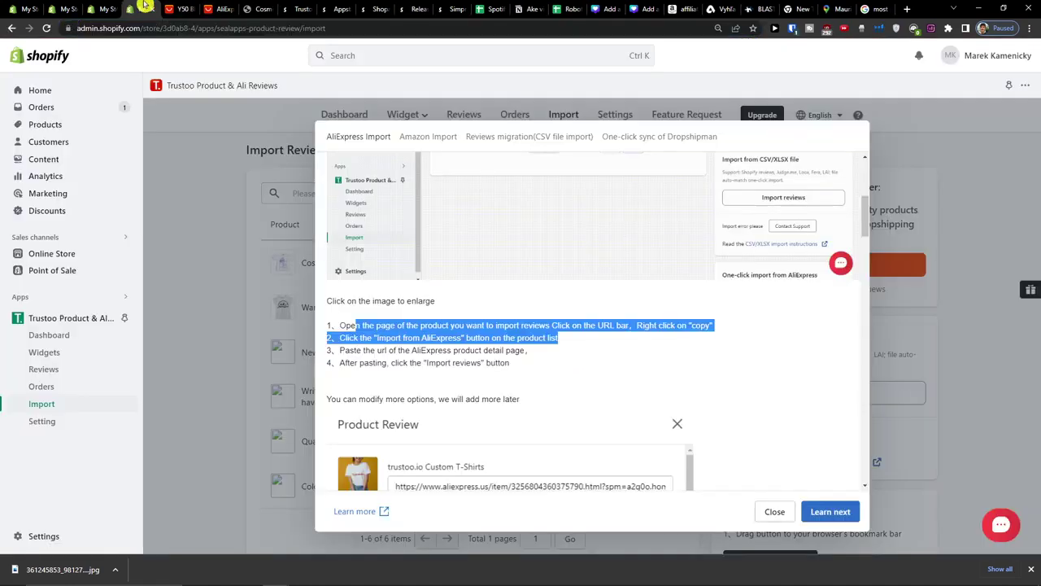
Scroll through the import guide and read step 3 about the product page URL
{"action": "left_click", "coordinate": [609, 386]}
{"action": "scroll", "coordinate": [602, 382], "scroll_direction": "up", "scroll_amount": 3}
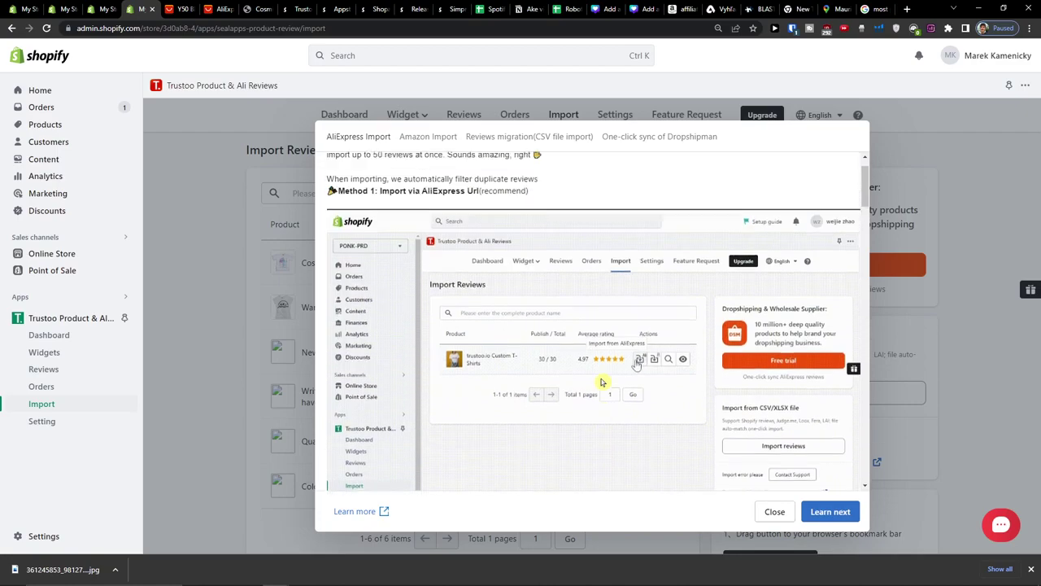
{"action": "scroll", "coordinate": [602, 382], "scroll_direction": "down", "scroll_amount": 5}
{"action": "scroll", "coordinate": [602, 382], "scroll_direction": "down", "scroll_amount": 3}
{"action": "scroll", "coordinate": [602, 382], "scroll_direction": "down", "scroll_amount": 3}
{"action": "scroll", "coordinate": [602, 382], "scroll_direction": "up", "scroll_amount": 1}
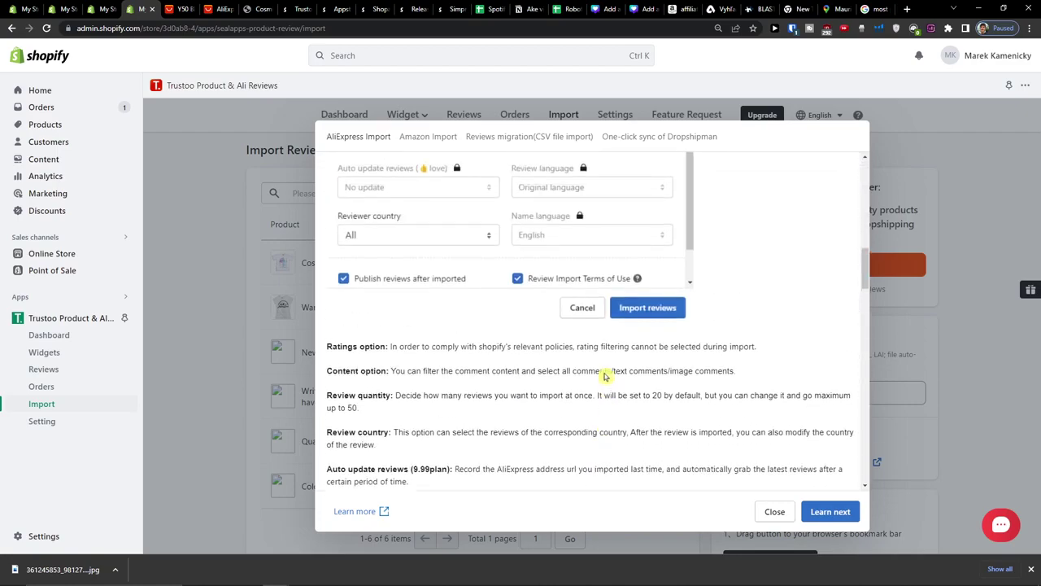
{"action": "scroll", "coordinate": [606, 379], "scroll_direction": "up", "scroll_amount": 5}
{"action": "scroll", "coordinate": [608, 373], "scroll_direction": "up", "scroll_amount": 1}
{"action": "scroll", "coordinate": [609, 373], "scroll_direction": "down", "scroll_amount": 1}
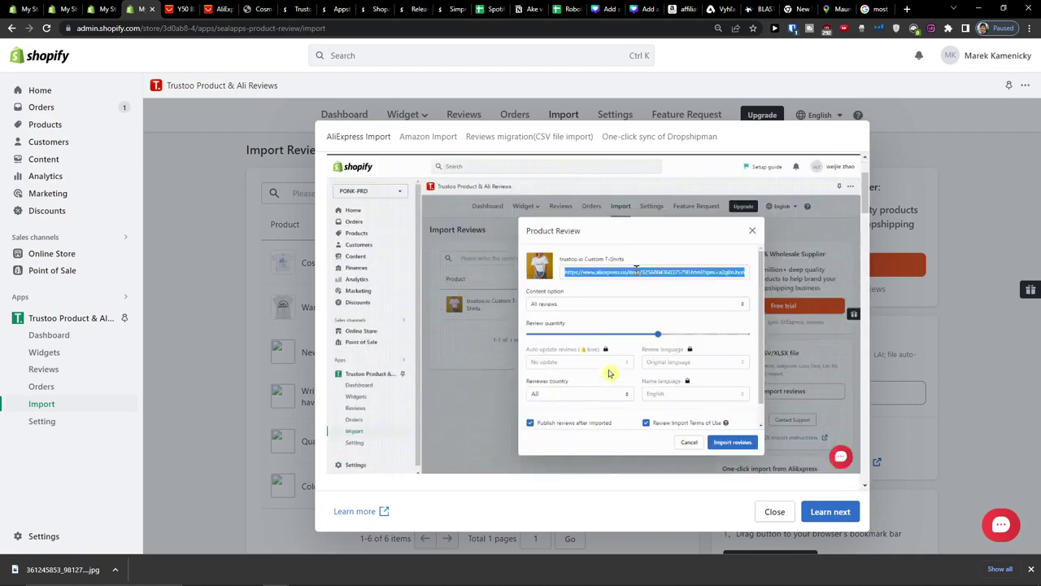
{"action": "scroll", "coordinate": [608, 373], "scroll_direction": "down", "scroll_amount": 5}
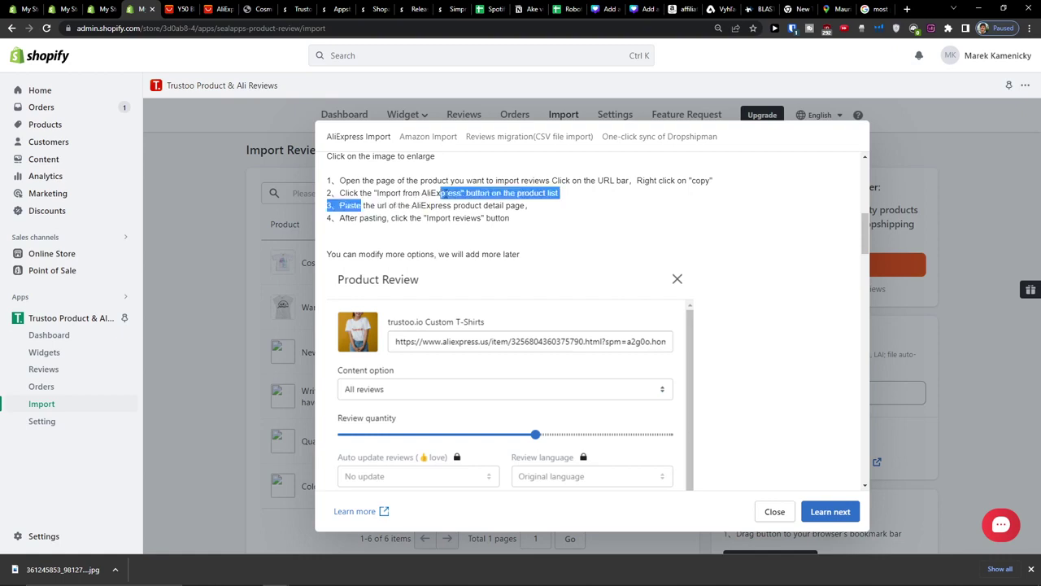
{"action": "left_click_drag", "start_coordinate": [362, 205], "coordinate": [568, 204]}
{"action": "left_click", "coordinate": [574, 203]}
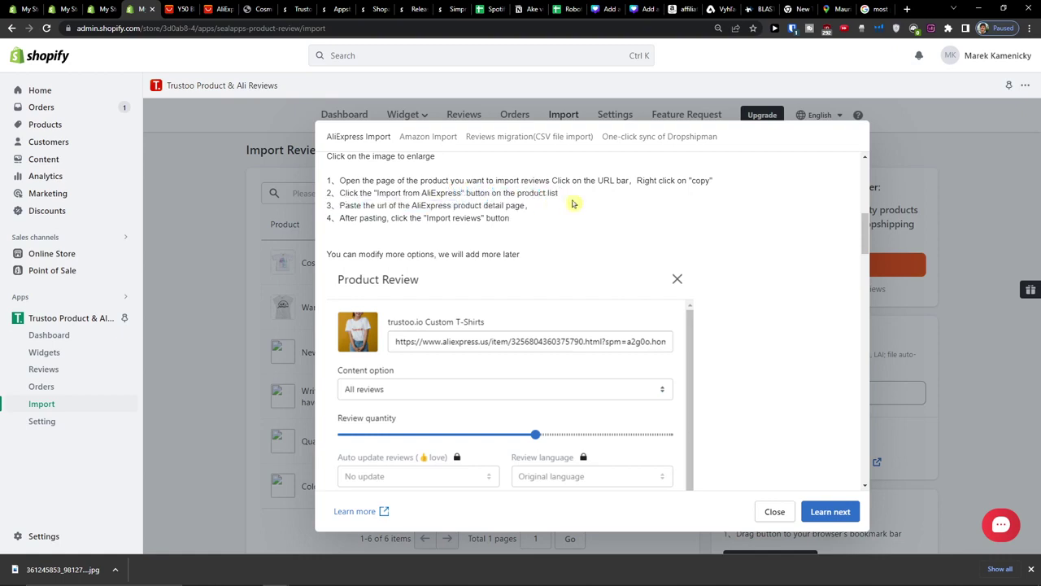
Read the guide down to its 'Last updated' note, then close it
{"action": "left_click", "coordinate": [809, 521]}
{"action": "scroll", "coordinate": [795, 468], "scroll_direction": "down", "scroll_amount": 2}
{"action": "scroll", "coordinate": [795, 467], "scroll_direction": "down", "scroll_amount": 2}
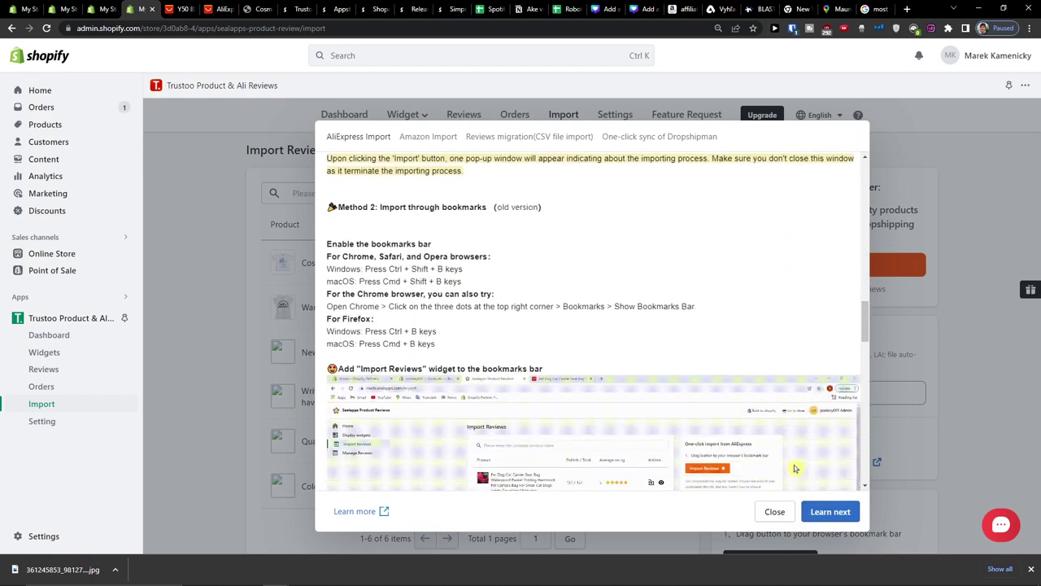
{"action": "scroll", "coordinate": [794, 468], "scroll_direction": "down", "scroll_amount": 2}
{"action": "scroll", "coordinate": [794, 467], "scroll_direction": "down", "scroll_amount": 2}
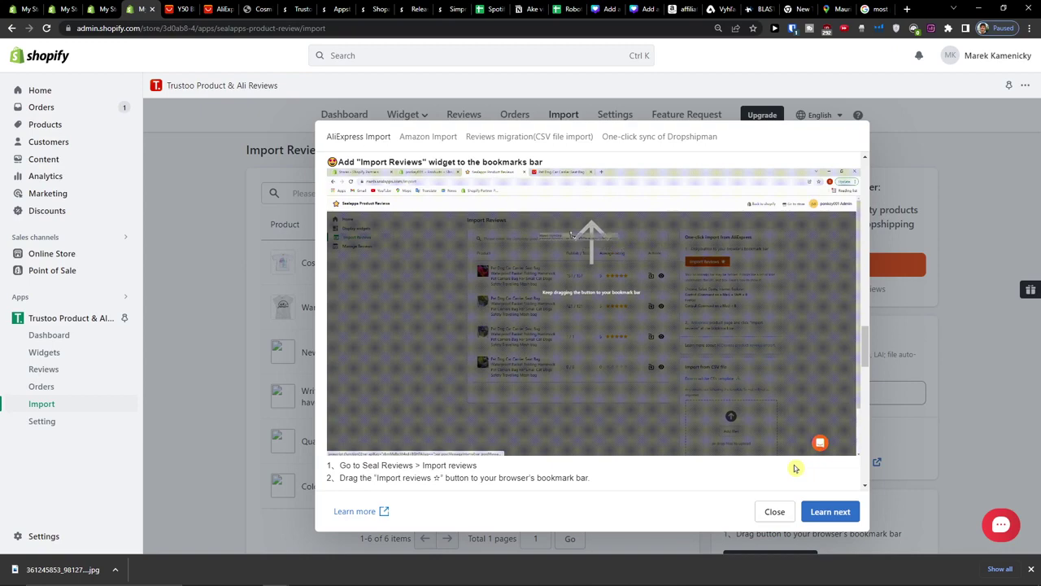
{"action": "scroll", "coordinate": [795, 467], "scroll_direction": "down", "scroll_amount": 2}
{"action": "scroll", "coordinate": [795, 468], "scroll_direction": "down", "scroll_amount": 2}
{"action": "scroll", "coordinate": [795, 468], "scroll_direction": "down", "scroll_amount": 2}
{"action": "scroll", "coordinate": [795, 468], "scroll_direction": "down", "scroll_amount": 2}
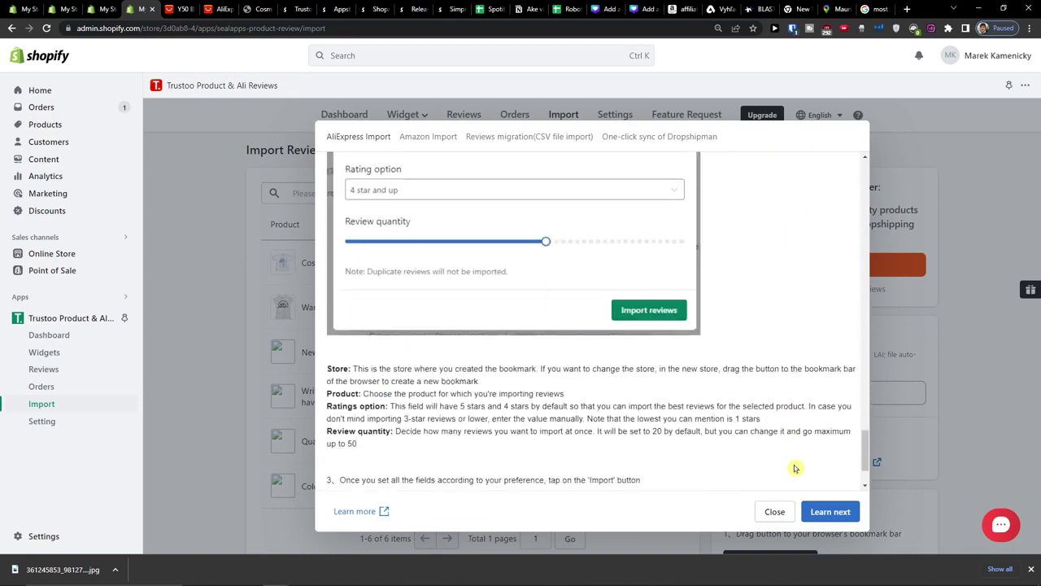
{"action": "scroll", "coordinate": [795, 467], "scroll_direction": "down", "scroll_amount": 2}
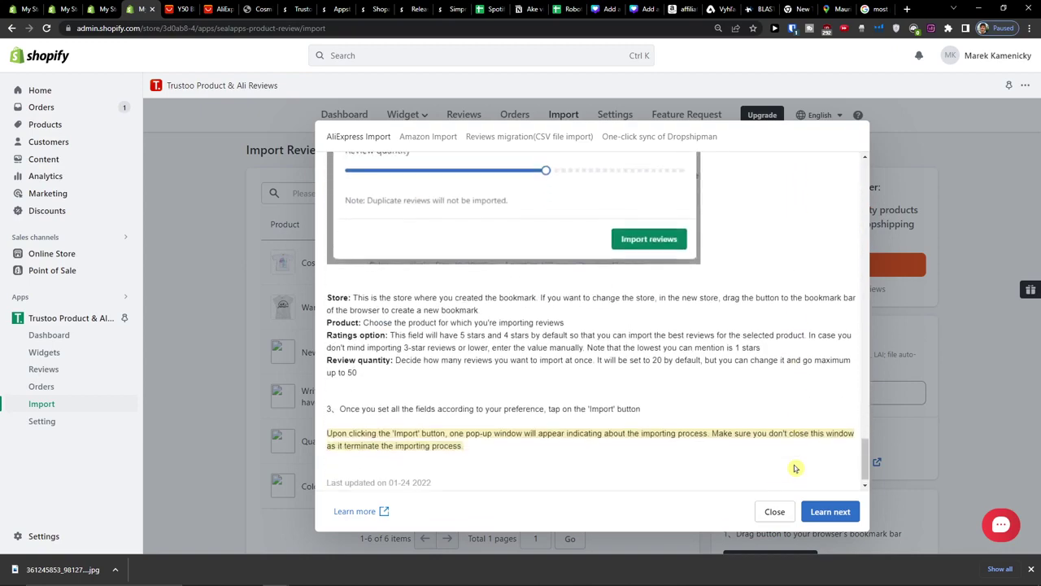
{"action": "left_click", "coordinate": [773, 509]}
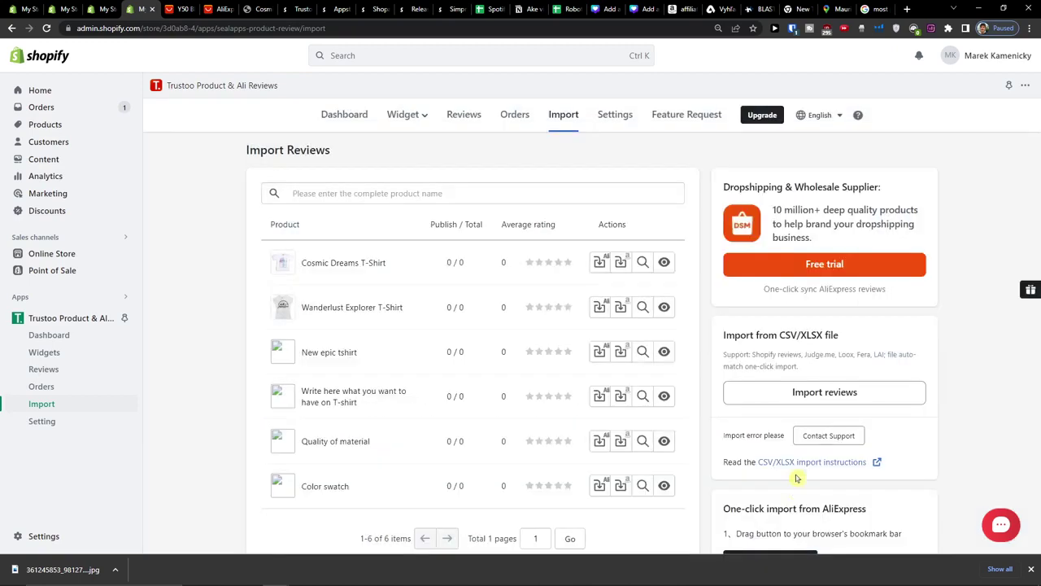
Check the Cosmic Dreams T-Shirt review page and its bulk actions, then return to Import Reviews
{"action": "left_click", "coordinate": [344, 264]}
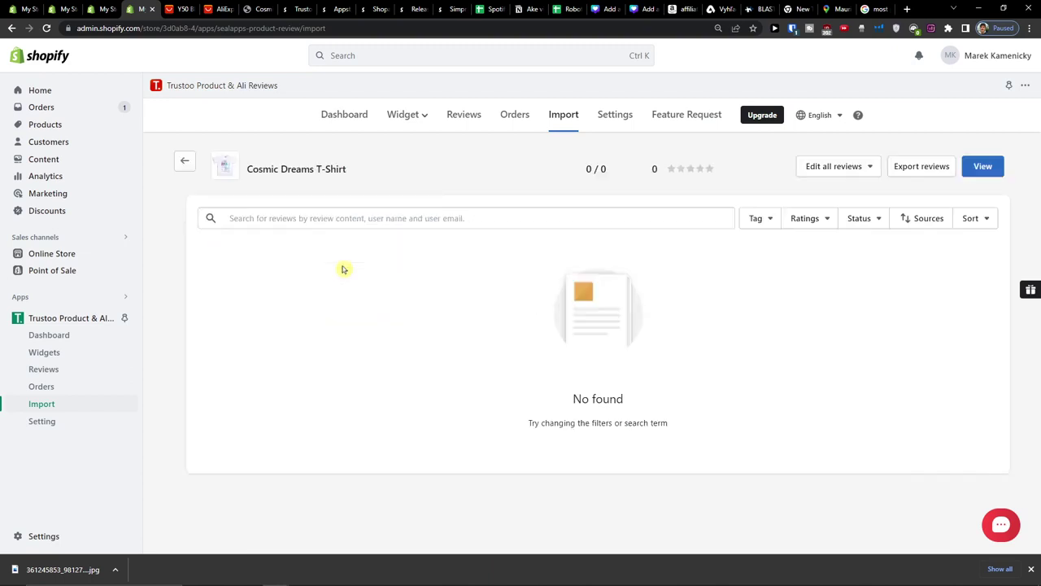
{"action": "left_click", "coordinate": [844, 172]}
{"action": "left_click", "coordinate": [185, 161]}
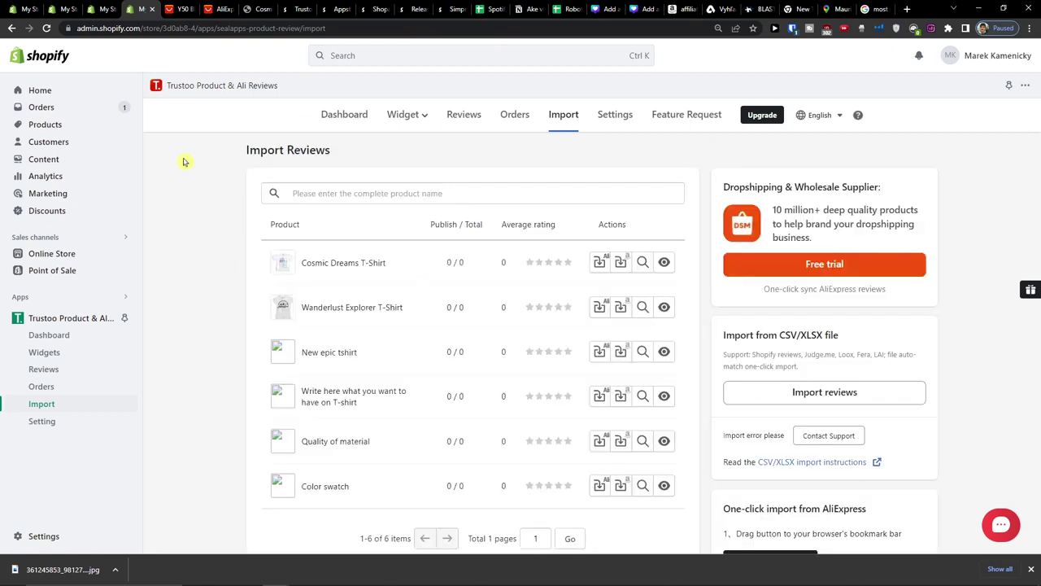
Paste the AliExpress link into Cosmic Dreams T-Shirt's import form, keeping All reviews, quantity about 35
{"action": "left_click", "coordinate": [599, 262]}
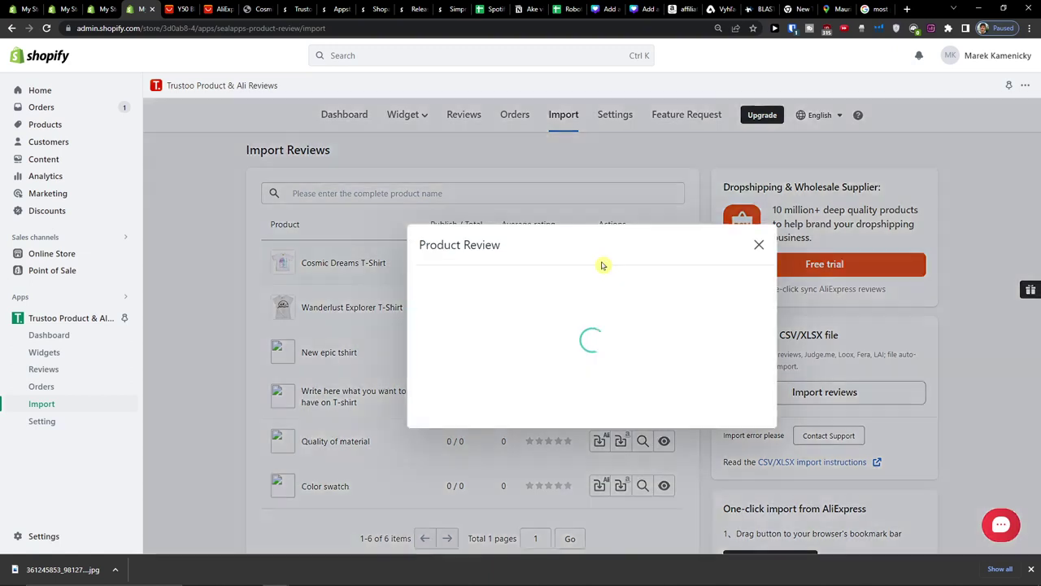
{"action": "key", "text": "ctrl+v"}
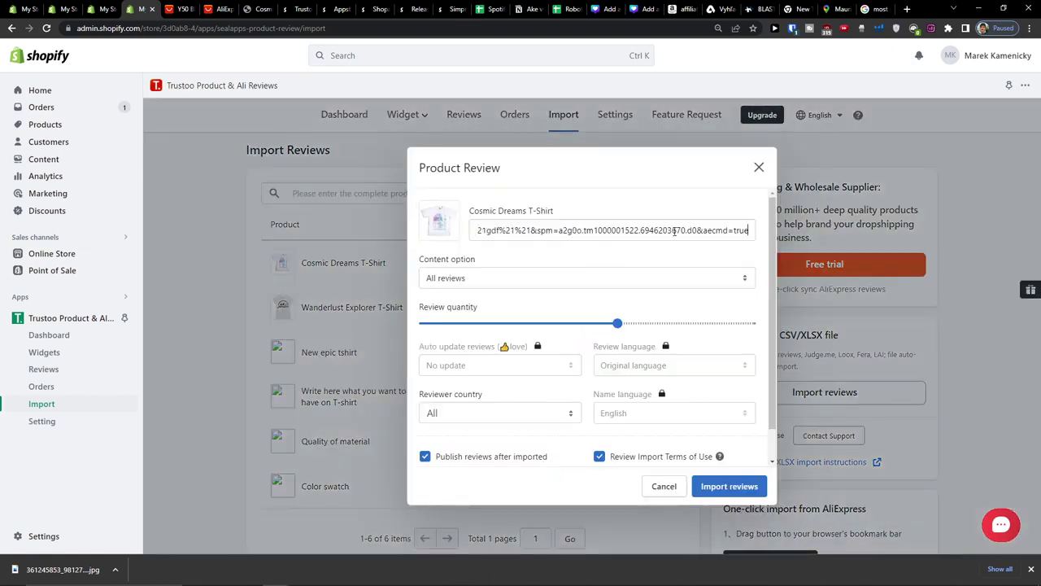
{"action": "left_click_drag", "start_coordinate": [573, 233], "coordinate": [305, 226]}
{"action": "left_click", "coordinate": [454, 278]}
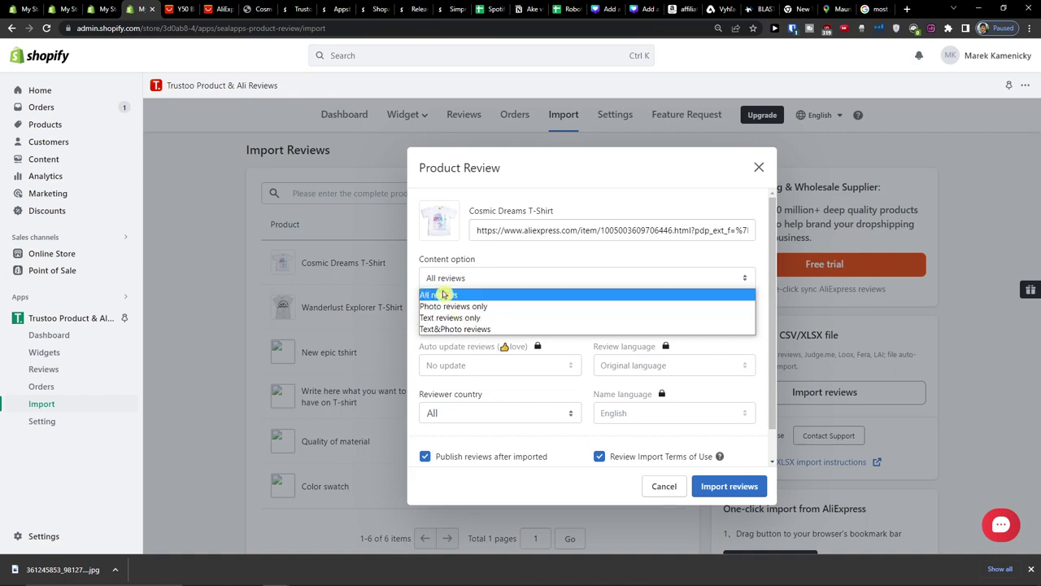
{"action": "left_click", "coordinate": [440, 295]}
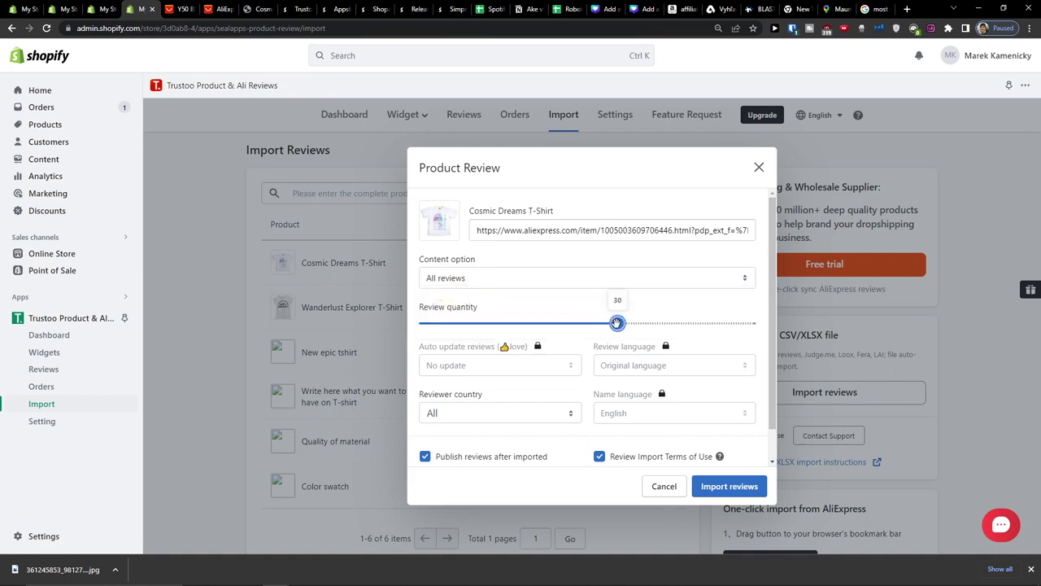
{"action": "left_click_drag", "start_coordinate": [617, 323], "coordinate": [651, 326]}
Keep reviews from all countries and submit the import
{"action": "scroll", "coordinate": [724, 452], "scroll_direction": "down", "scroll_amount": 2}
{"action": "scroll", "coordinate": [736, 438], "scroll_direction": "down", "scroll_amount": 2}
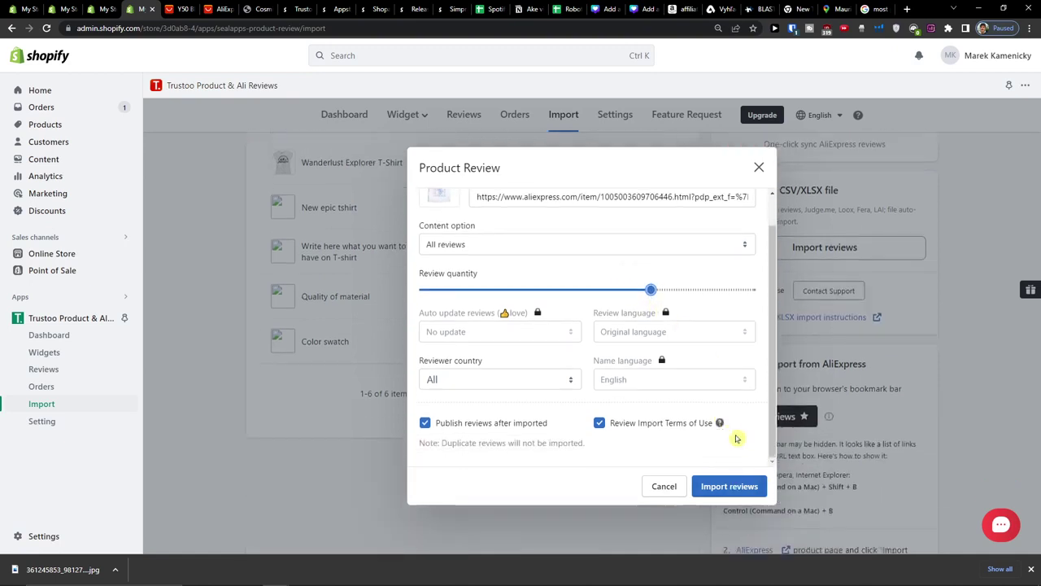
{"action": "scroll", "coordinate": [248, 383], "scroll_direction": "up", "scroll_amount": 2}
{"action": "left_click", "coordinate": [539, 380]}
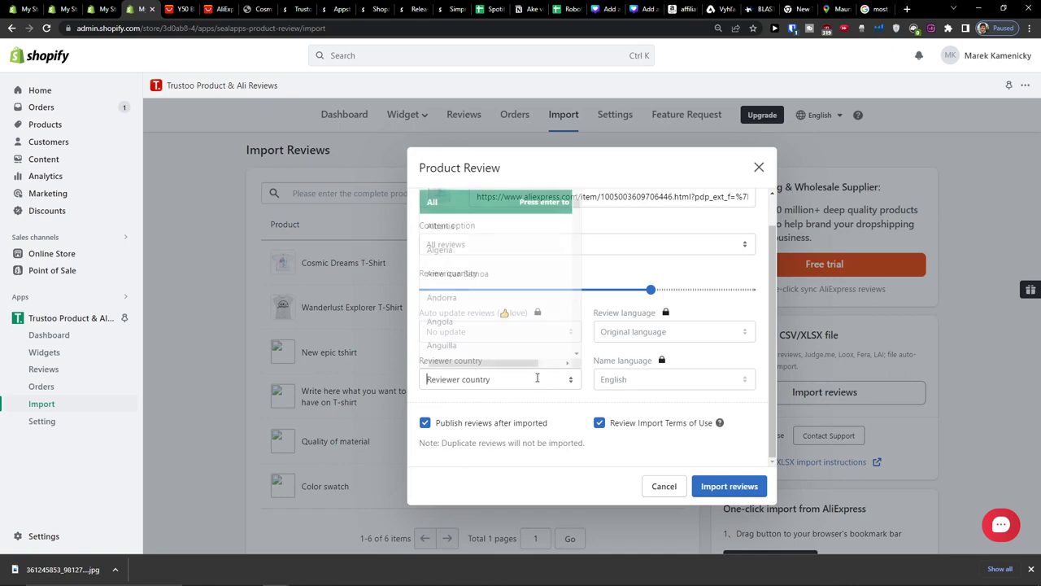
{"action": "left_click", "coordinate": [539, 411]}
{"action": "left_click", "coordinate": [736, 486]}
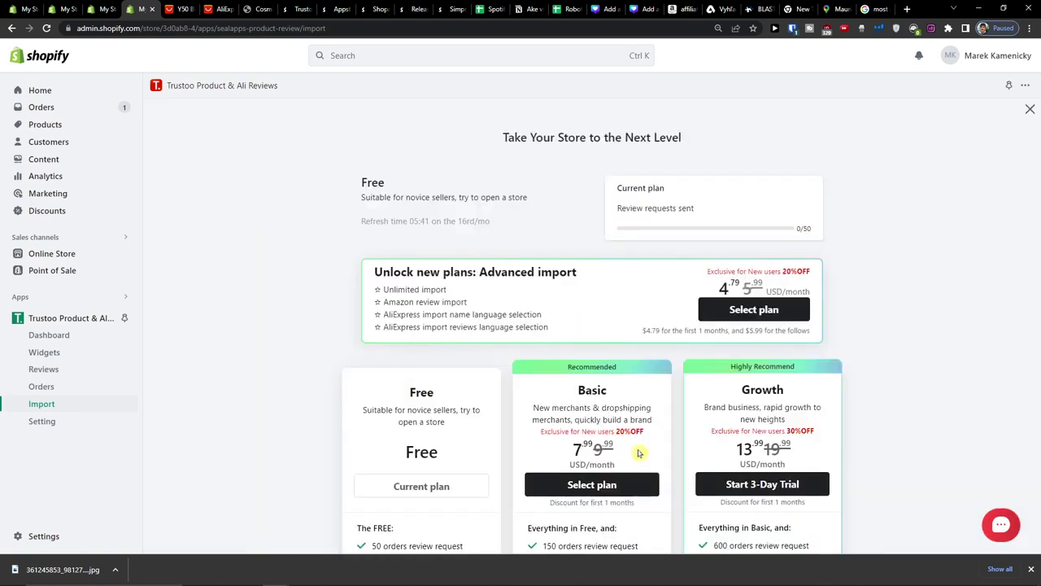
{"action": "scroll", "coordinate": [422, 374], "scroll_direction": "down", "scroll_amount": 1}
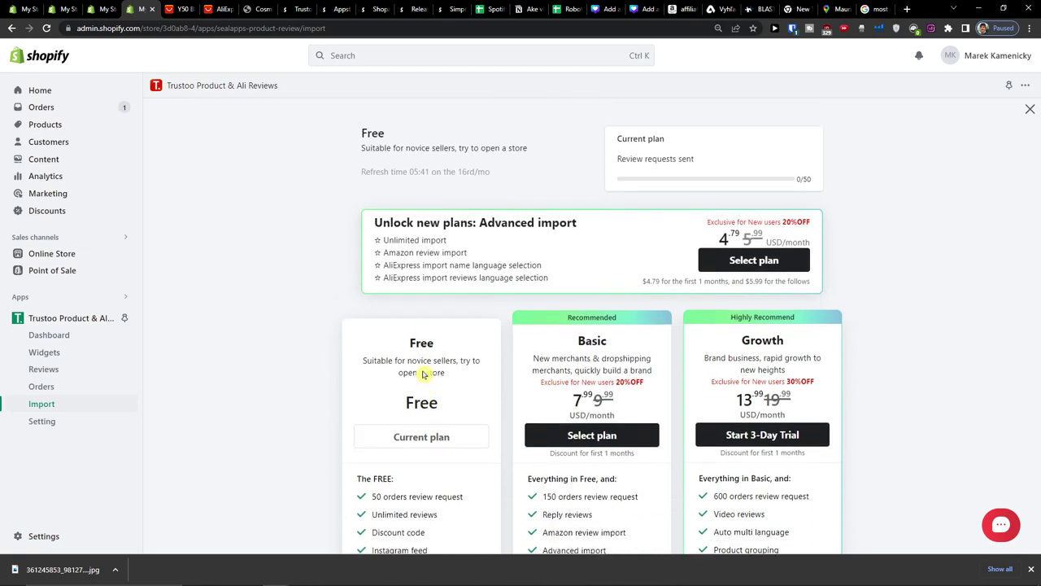
{"action": "scroll", "coordinate": [422, 374], "scroll_direction": "down", "scroll_amount": 1}
{"action": "scroll", "coordinate": [422, 375], "scroll_direction": "down", "scroll_amount": 1}
{"action": "scroll", "coordinate": [422, 374], "scroll_direction": "down", "scroll_amount": 1}
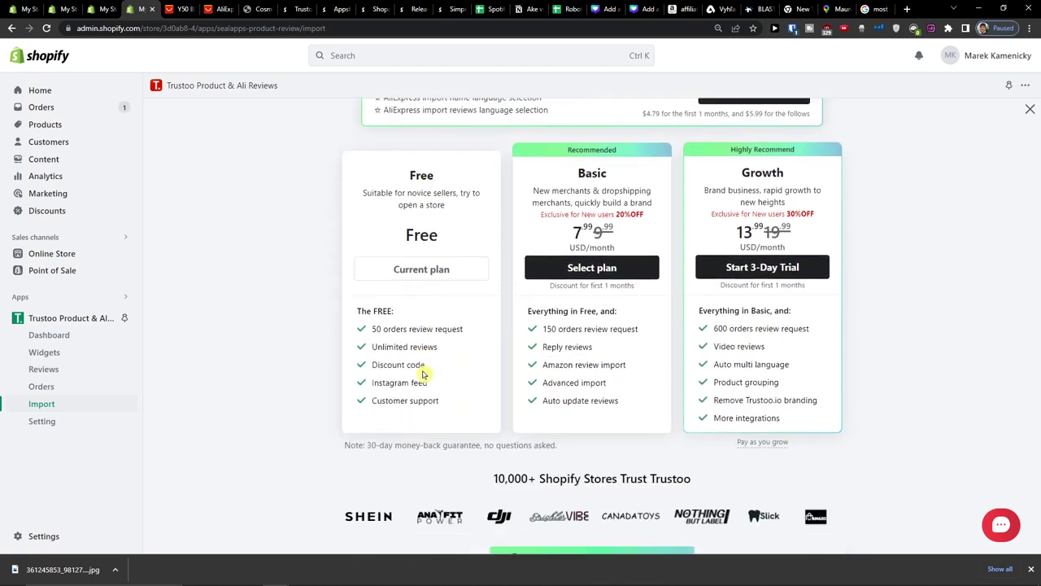
{"action": "scroll", "coordinate": [423, 374], "scroll_direction": "up", "scroll_amount": 1}
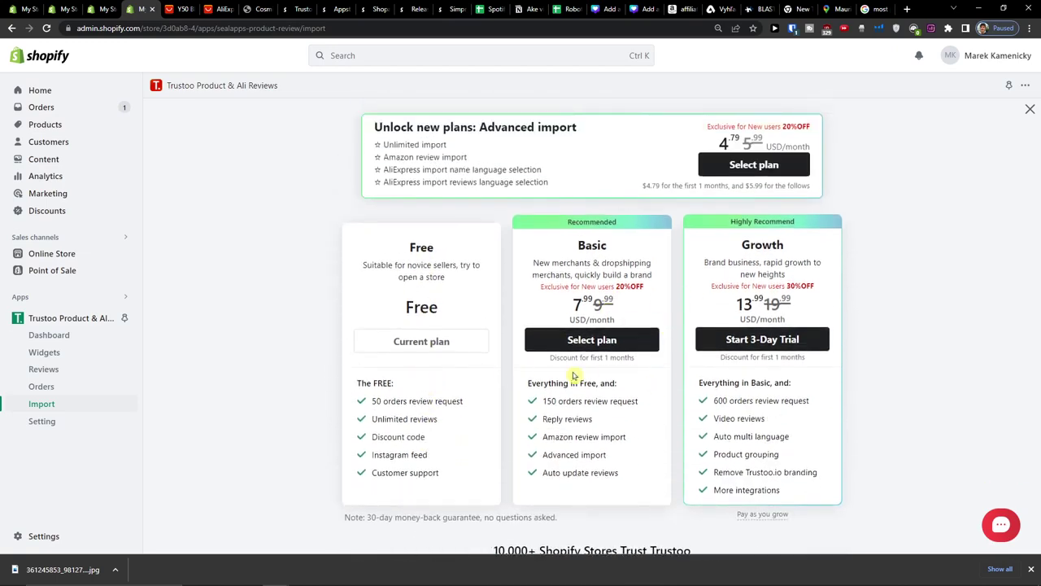
{"action": "scroll", "coordinate": [573, 375], "scroll_direction": "down", "scroll_amount": 4}
{"action": "scroll", "coordinate": [576, 376], "scroll_direction": "down", "scroll_amount": 3}
{"action": "scroll", "coordinate": [576, 377], "scroll_direction": "down", "scroll_amount": 3}
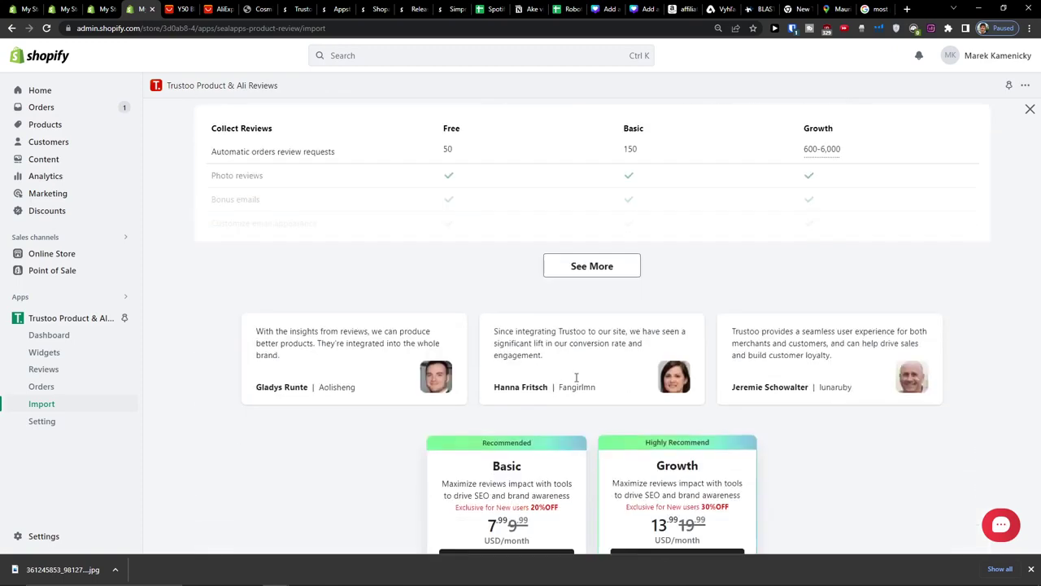
{"action": "scroll", "coordinate": [576, 377], "scroll_direction": "up", "scroll_amount": 5}
{"action": "scroll", "coordinate": [576, 378], "scroll_direction": "up", "scroll_amount": 4}
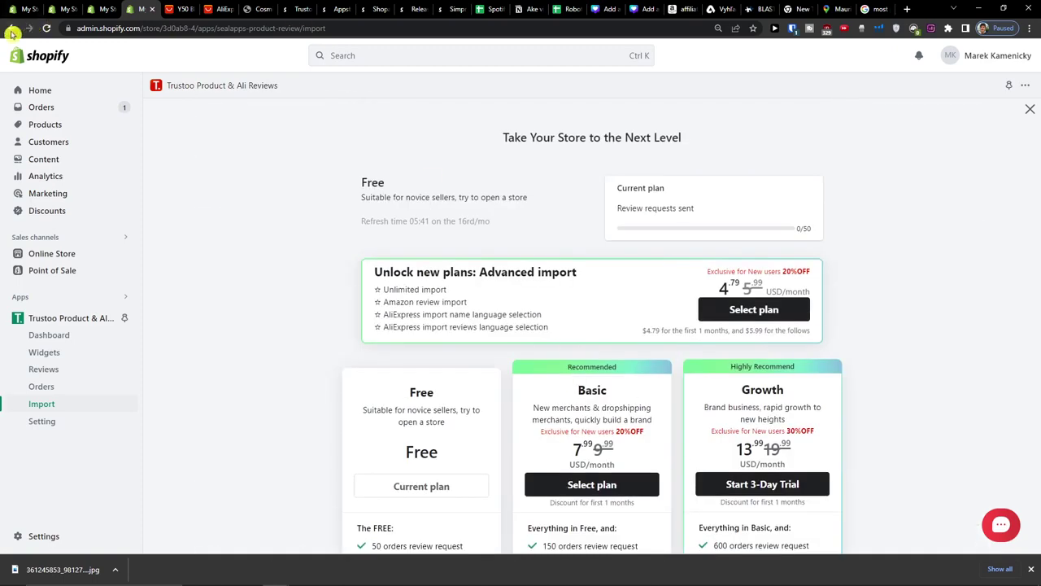
{"action": "left_click", "coordinate": [7, 28]}
{"action": "left_click", "coordinate": [49, 335]}
Open Trustoo in a new tab and view the 10% photo-review Discount settings
{"action": "left_click", "coordinate": [118, 8]}
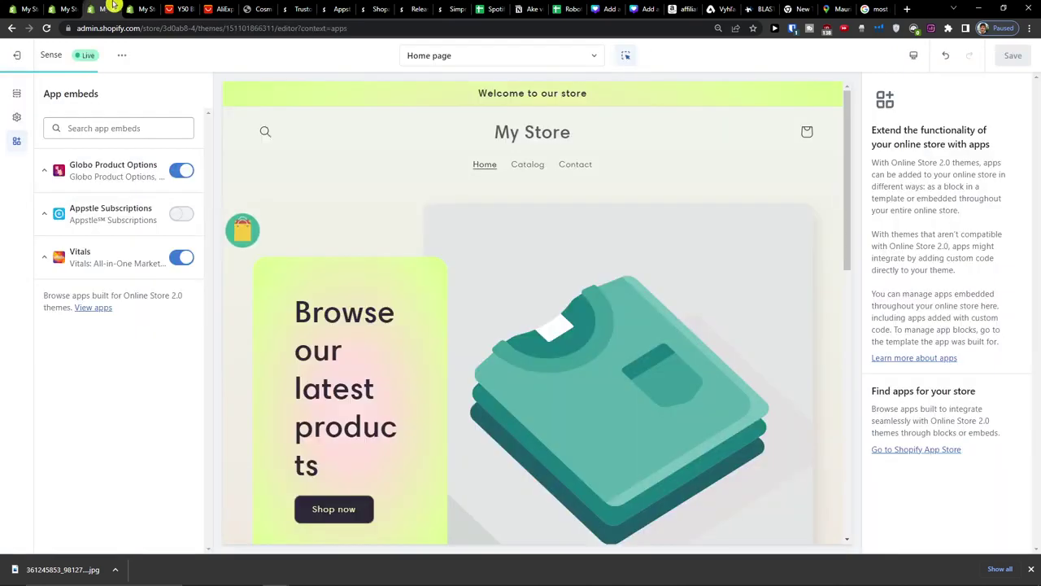
{"action": "left_click", "coordinate": [128, 8]}
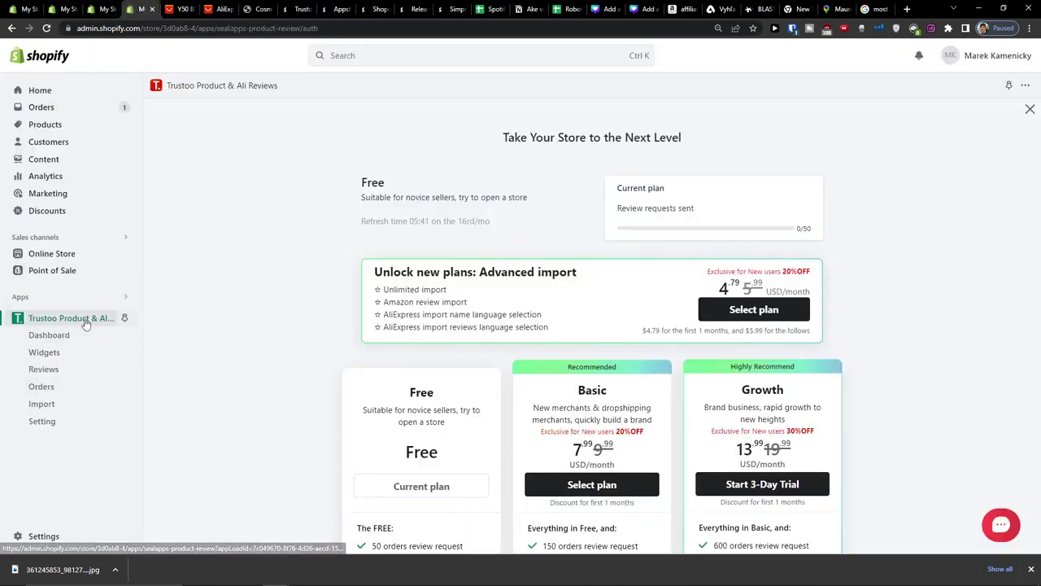
{"action": "middle_click", "coordinate": [81, 318]}
{"action": "left_click", "coordinate": [175, 8]}
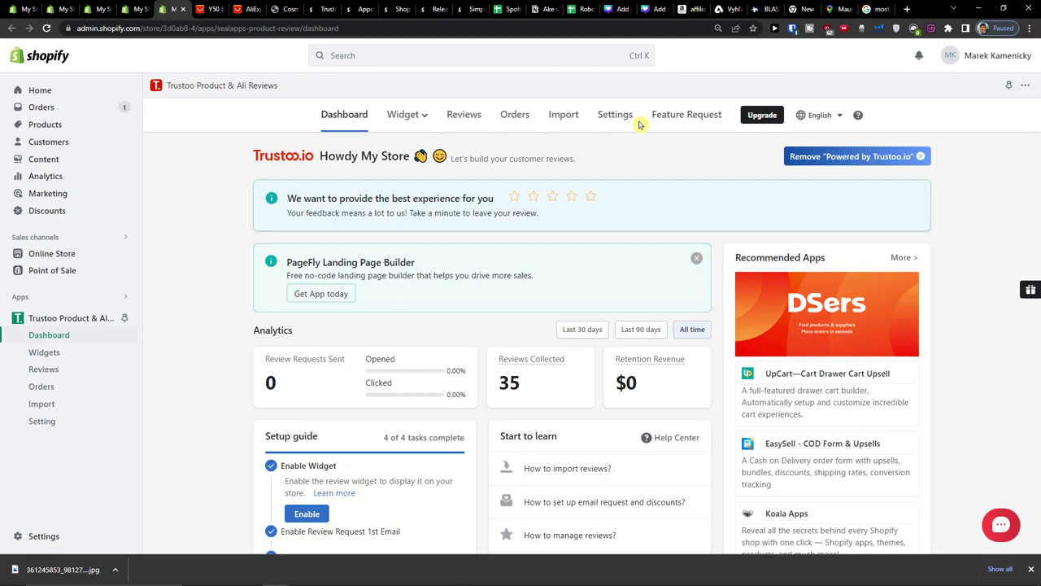
{"action": "left_click", "coordinate": [625, 119]}
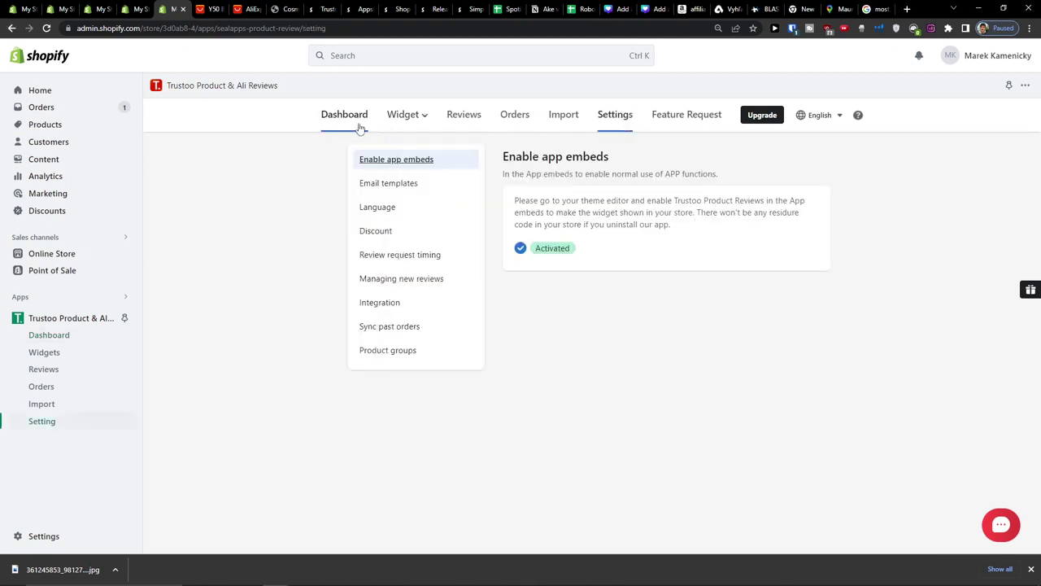
{"action": "left_click", "coordinate": [370, 231]}
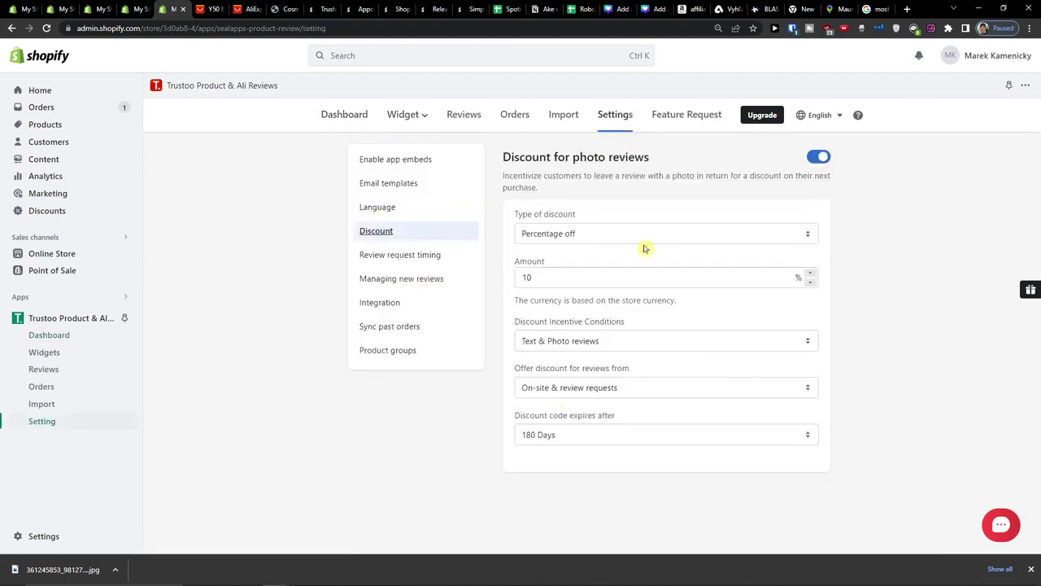